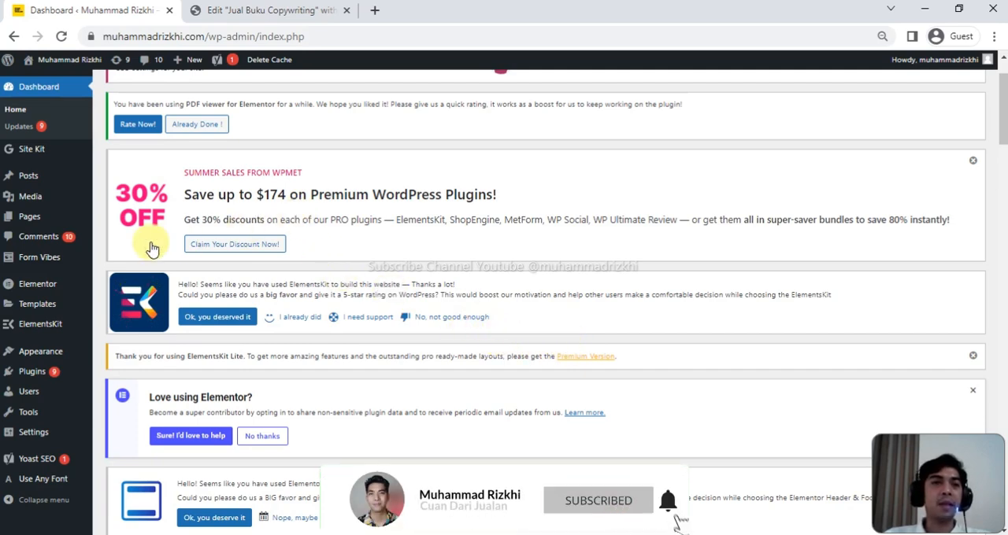
- Open the site's list of pages and review the Jual Buku Copywriting landing page in its Elementor editor
{"action": "mouse_move", "coordinate": [33, 223]}
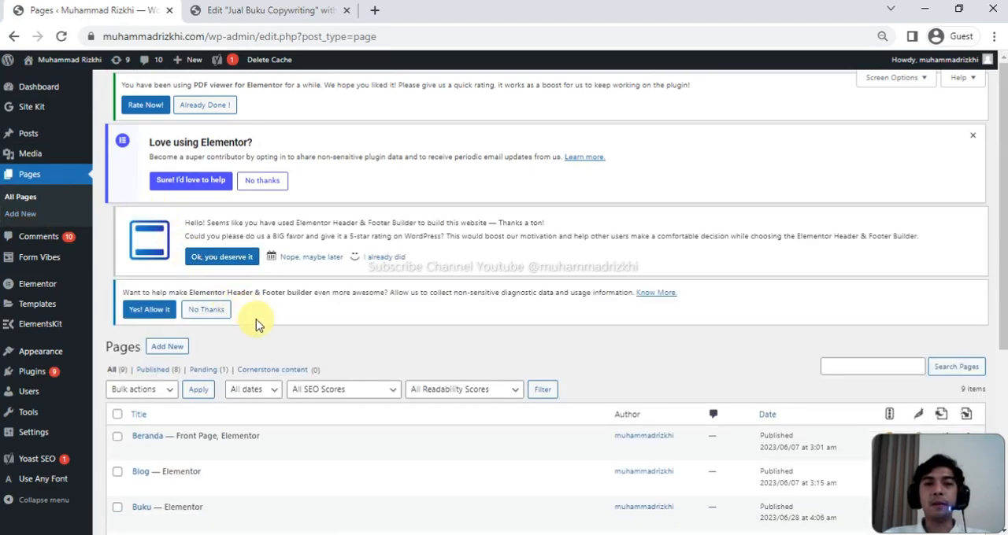
{"action": "scroll", "coordinate": [276, 342], "scroll_direction": "down", "scroll_amount": 5}
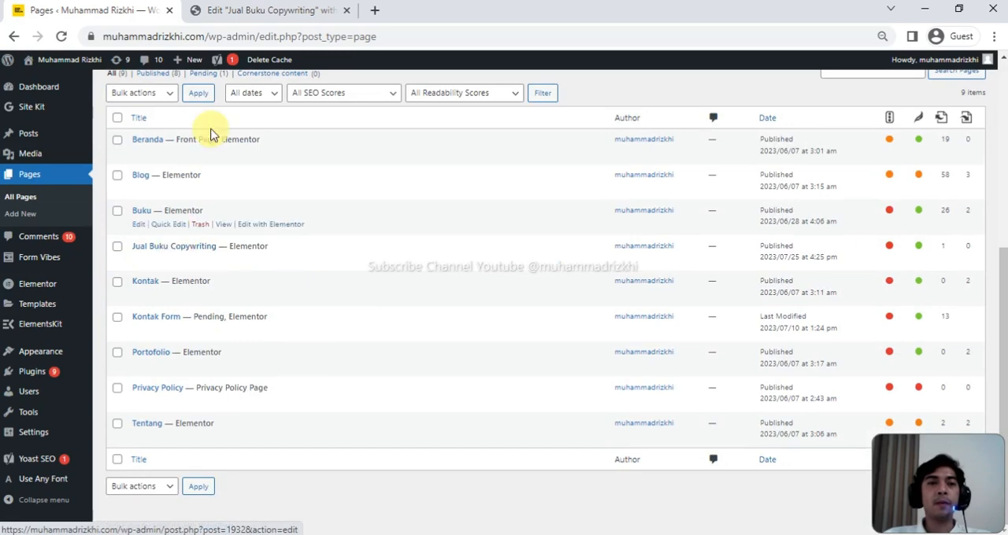
{"action": "left_click", "coordinate": [266, 12]}
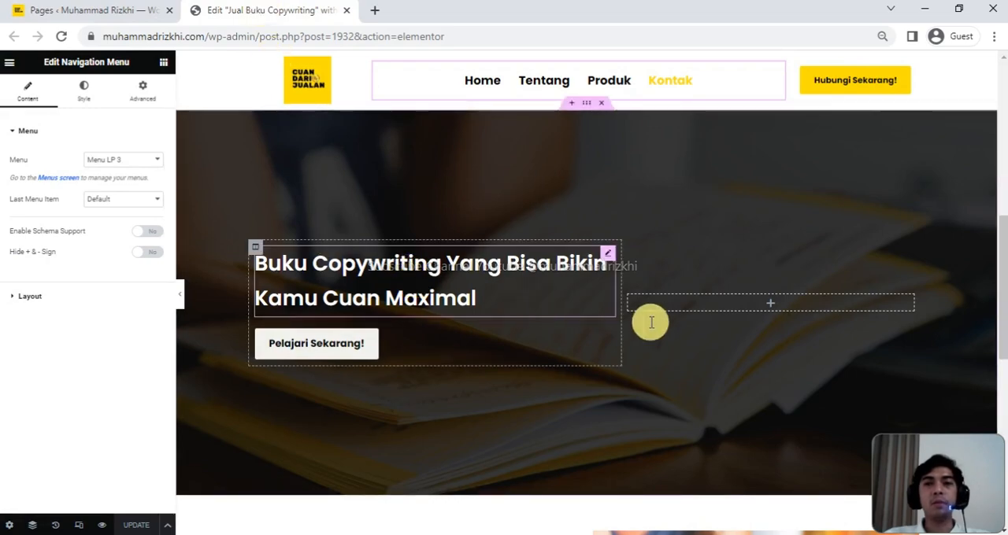
{"action": "scroll", "coordinate": [650, 327], "scroll_direction": "down", "scroll_amount": 15}
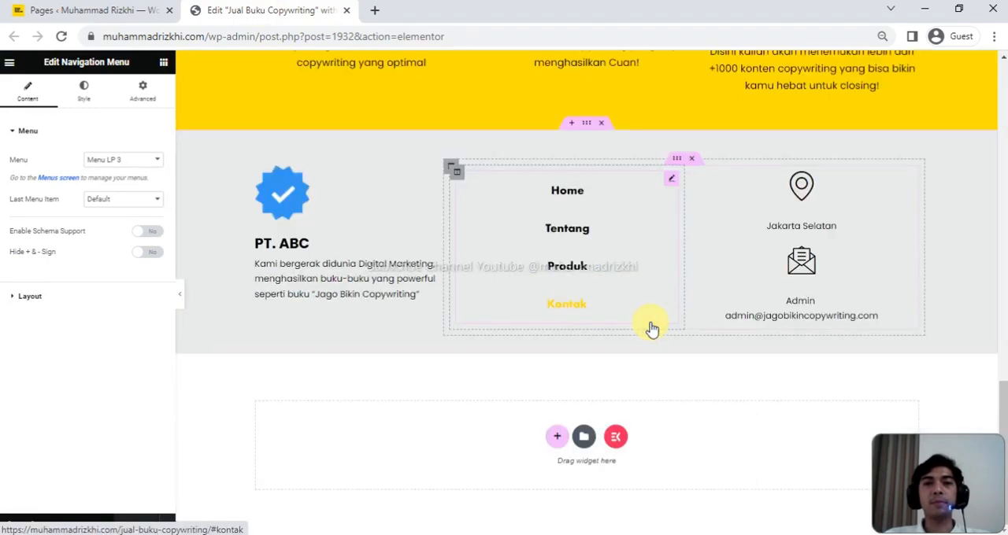
{"action": "scroll", "coordinate": [650, 328], "scroll_direction": "up", "scroll_amount": 15}
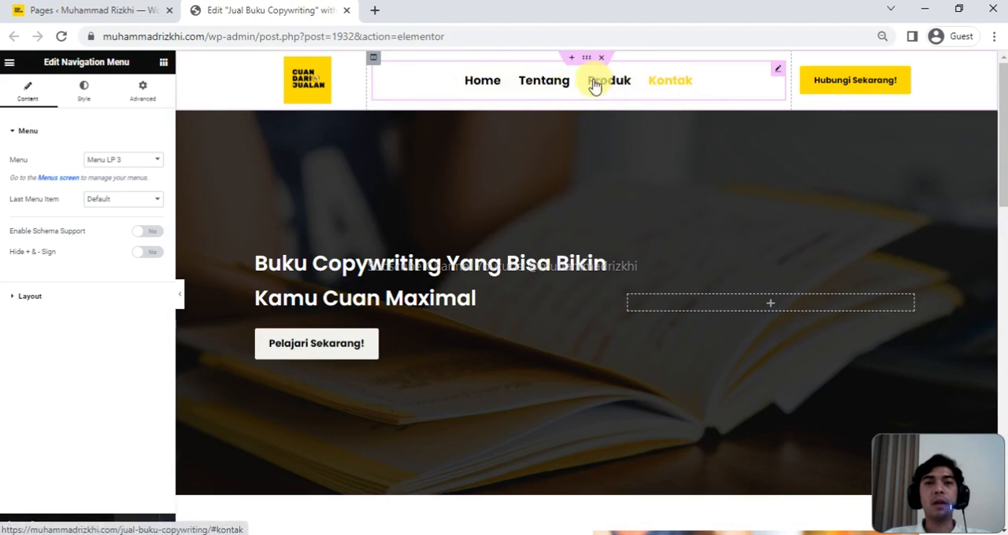
- Test the Tentang, Produk and Kontak links in the landing page's header menu and check the section each one leads to
{"action": "left_click", "coordinate": [548, 85]}
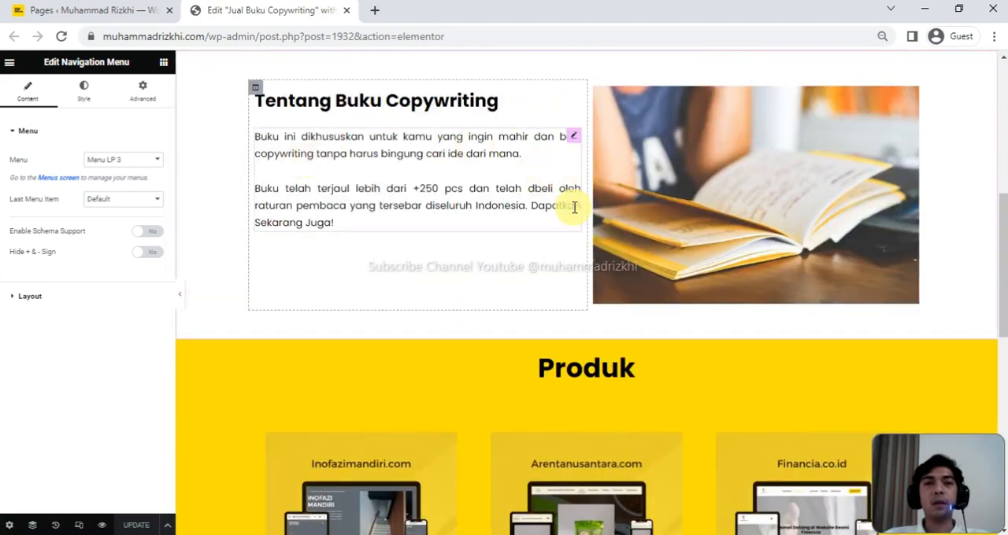
{"action": "scroll", "coordinate": [567, 181], "scroll_direction": "up", "scroll_amount": 6}
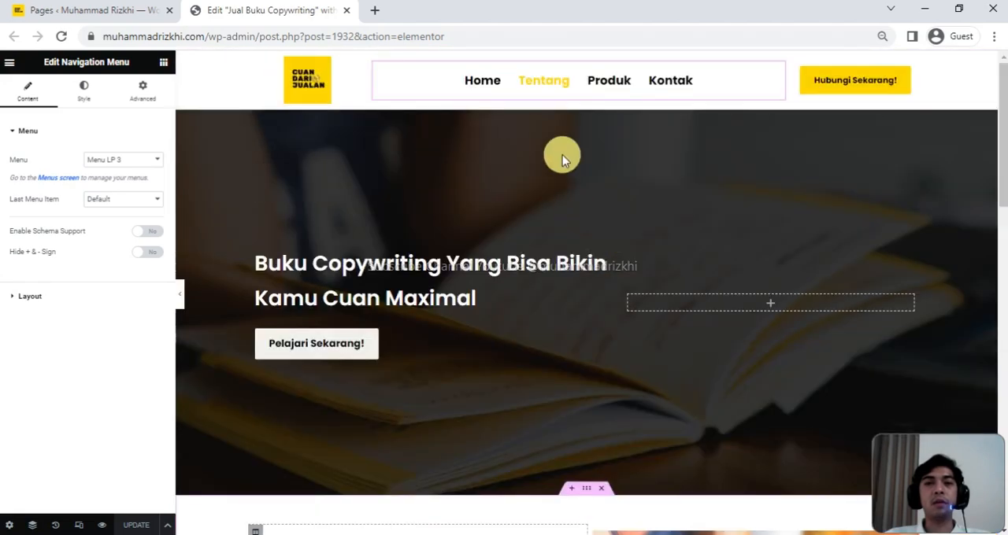
{"action": "left_click", "coordinate": [618, 81]}
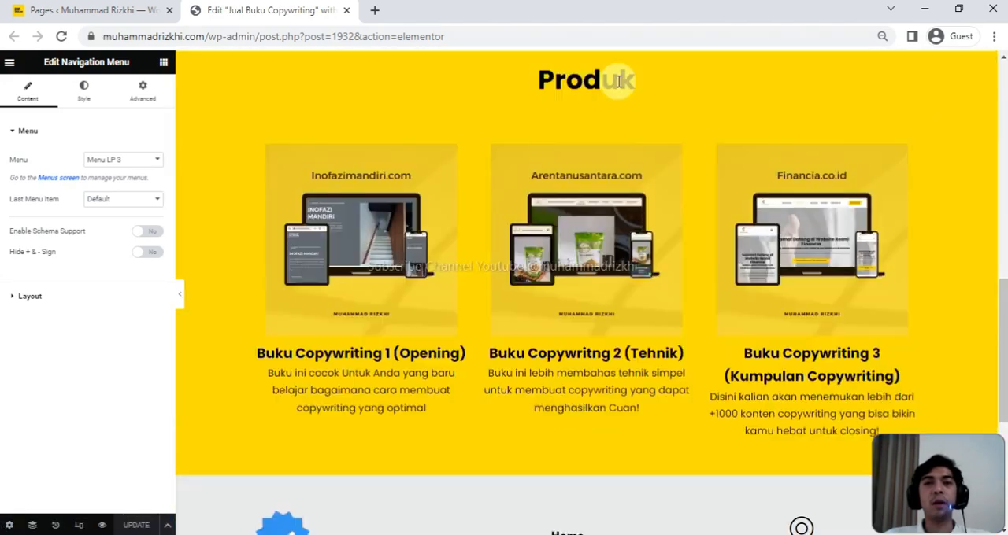
{"action": "scroll", "coordinate": [576, 346], "scroll_direction": "down", "scroll_amount": 3}
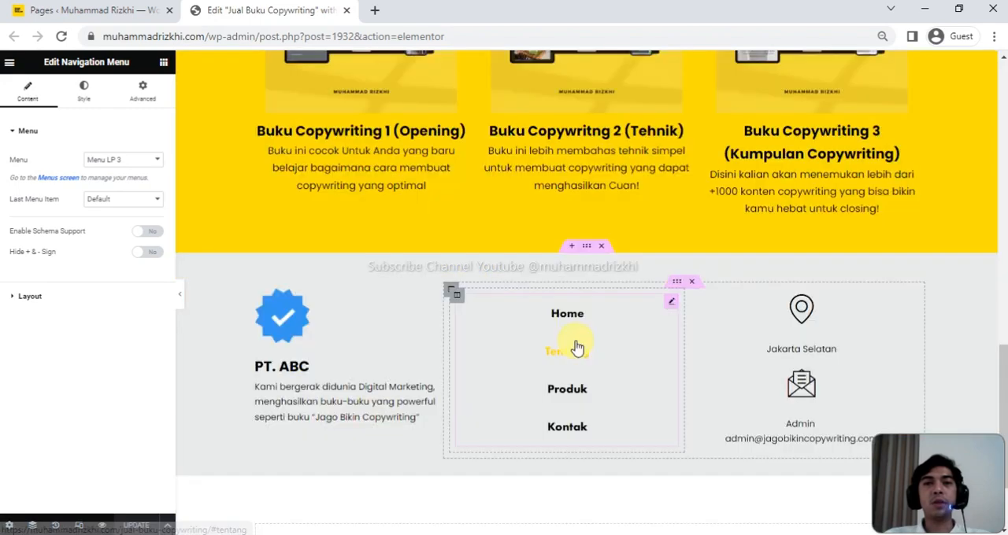
{"action": "scroll", "coordinate": [579, 347], "scroll_direction": "up", "scroll_amount": 2}
{"action": "scroll", "coordinate": [576, 341], "scroll_direction": "up", "scroll_amount": 10}
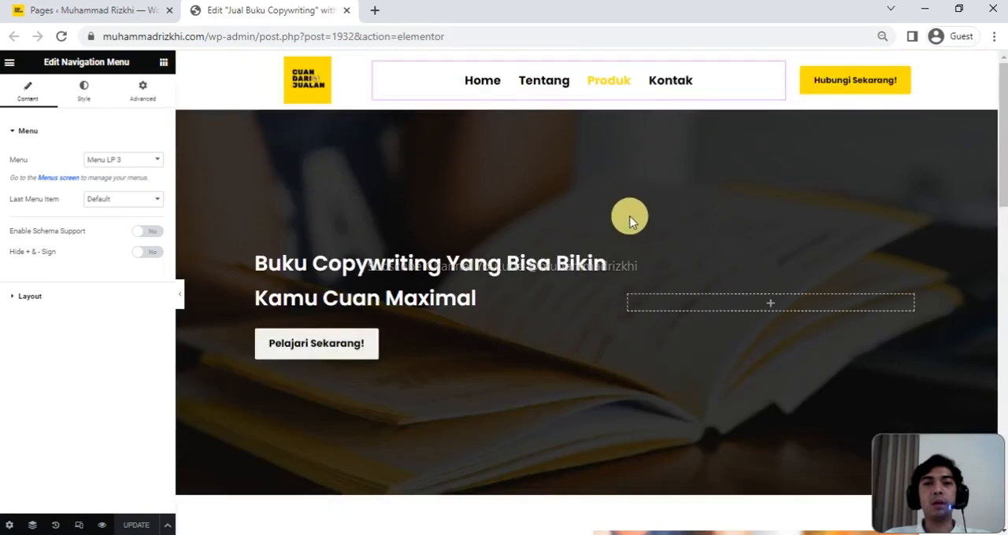
{"action": "left_click", "coordinate": [675, 83]}
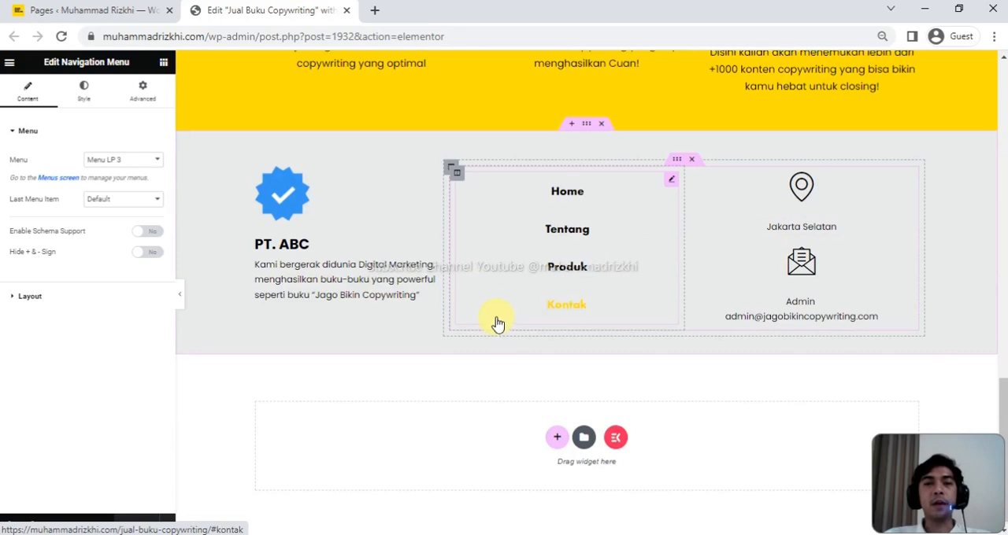
{"action": "scroll", "coordinate": [497, 321], "scroll_direction": "up", "scroll_amount": 4}
{"action": "scroll", "coordinate": [333, 184], "scroll_direction": "up", "scroll_amount": 3}
{"action": "scroll", "coordinate": [273, 147], "scroll_direction": "up", "scroll_amount": 5}
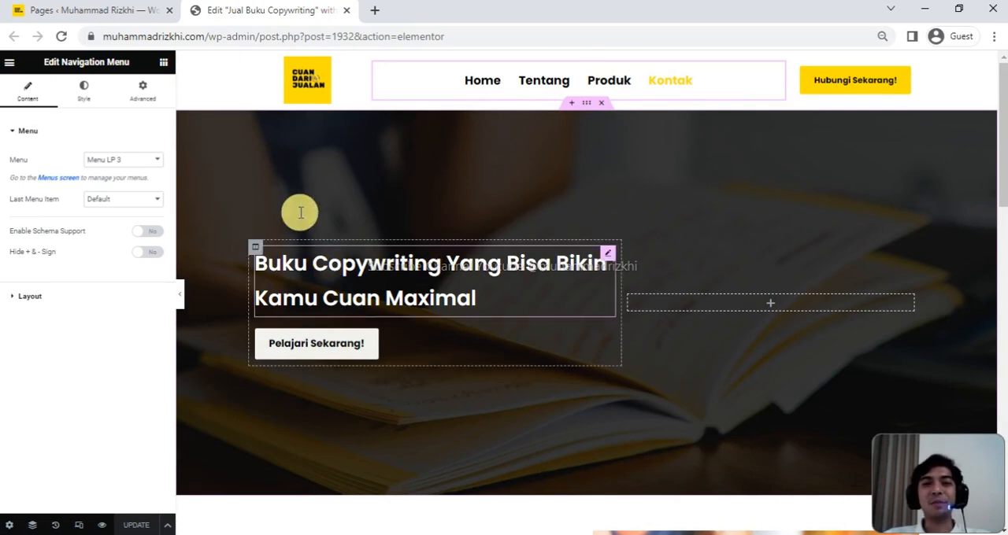
- Open the WordPress Menus screen in a new browser tab, keeping the pages list open
{"action": "left_click", "coordinate": [73, 13]}
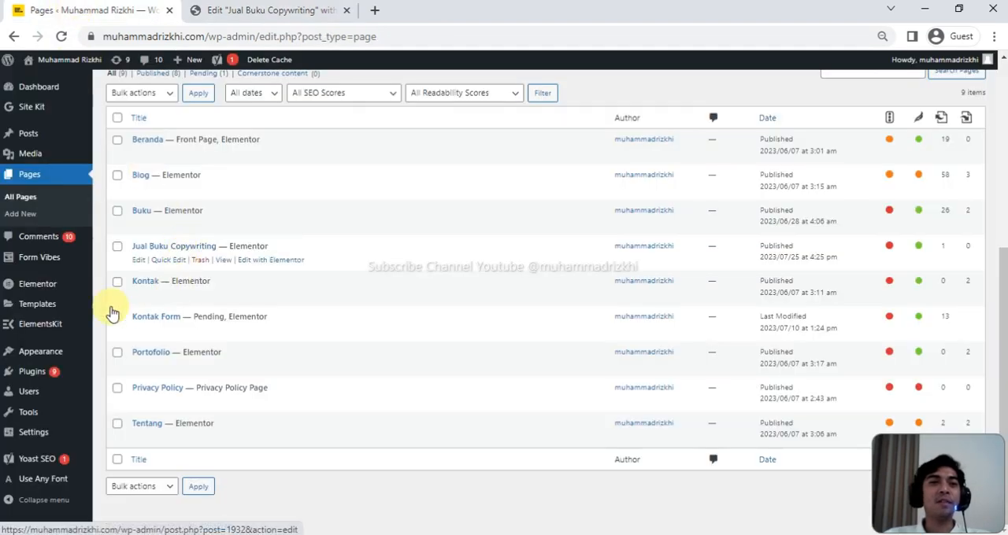
{"action": "mouse_move", "coordinate": [44, 318]}
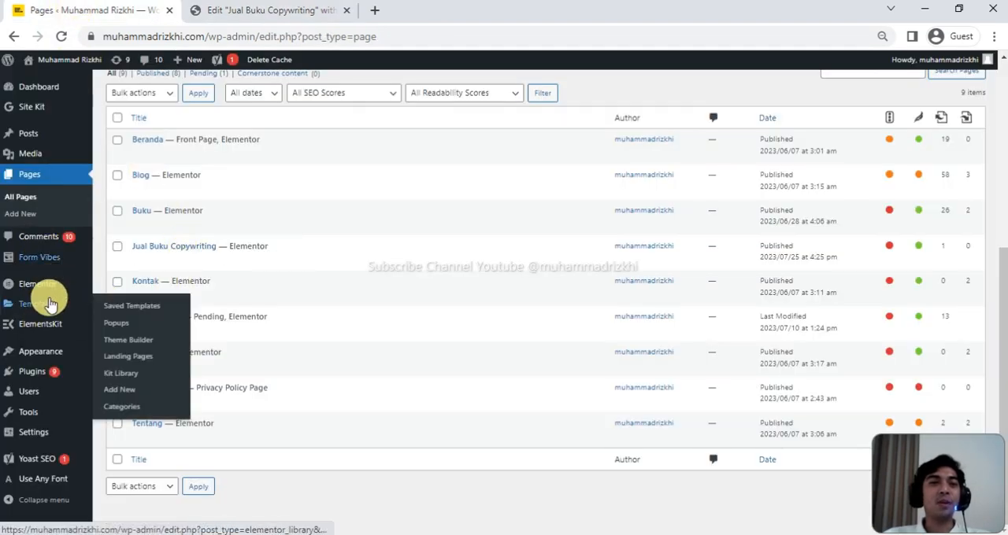
{"action": "mouse_move", "coordinate": [67, 351]}
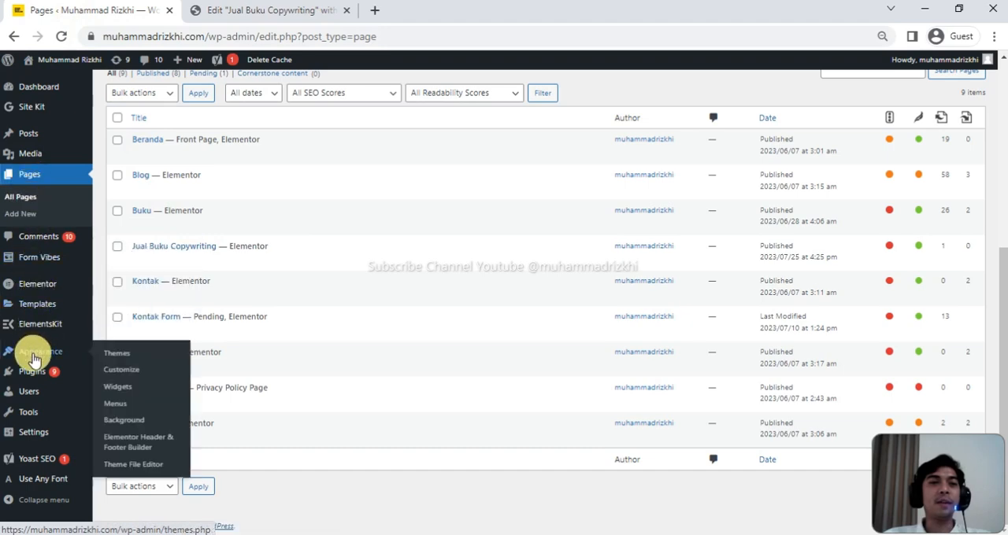
{"action": "right_click", "coordinate": [121, 408]}
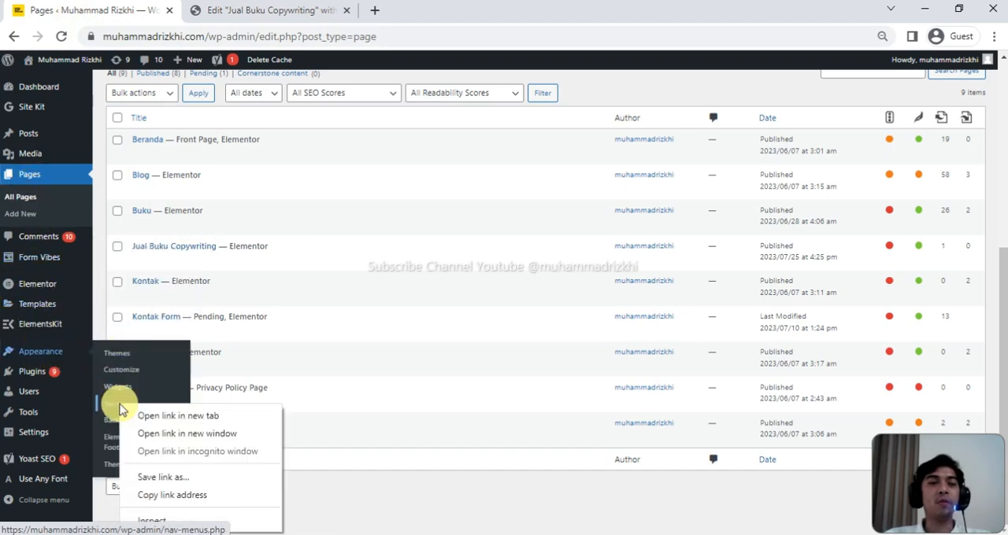
{"action": "left_click", "coordinate": [171, 419]}
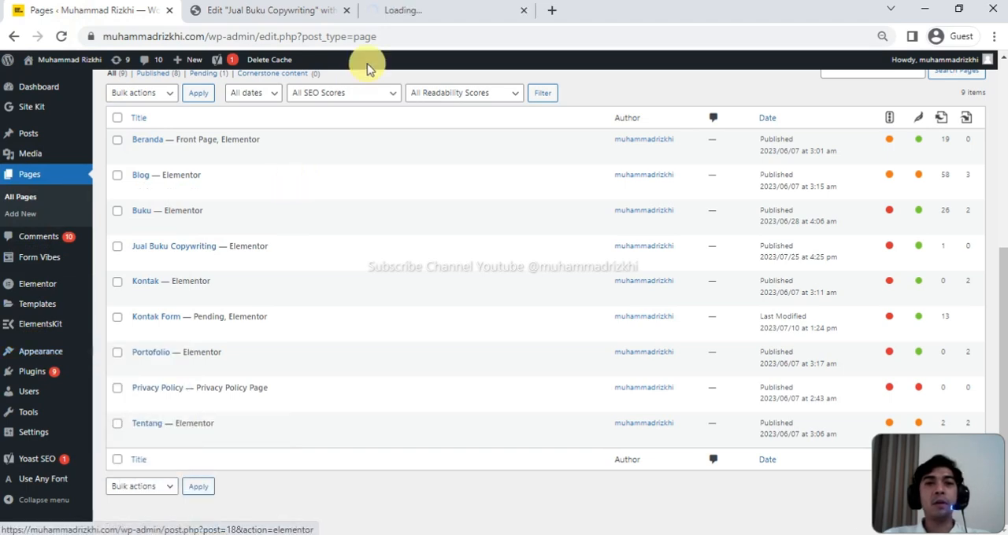
{"action": "left_click", "coordinate": [415, 8]}
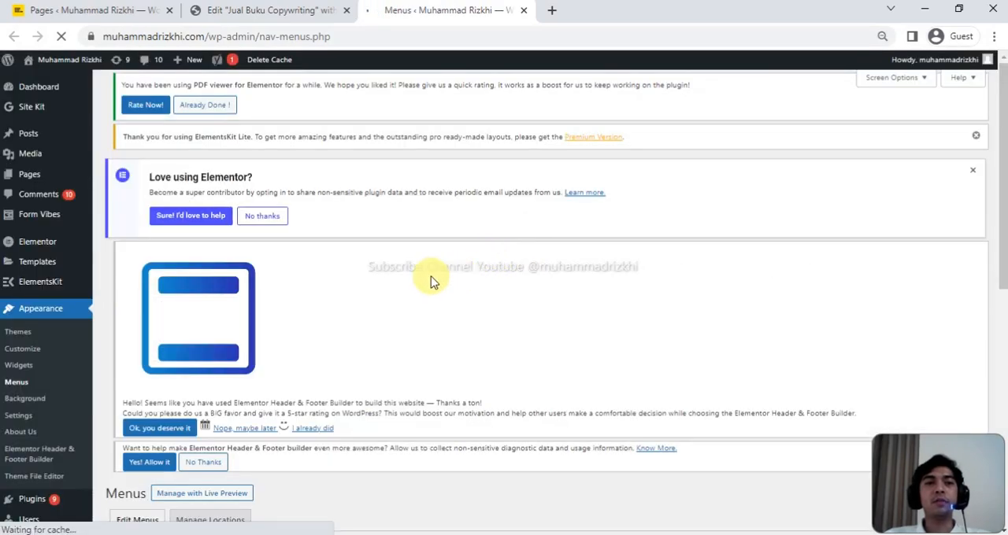
{"action": "scroll", "coordinate": [406, 293], "scroll_direction": "down", "scroll_amount": 1}
{"action": "scroll", "coordinate": [406, 293], "scroll_direction": "down", "scroll_amount": 5}
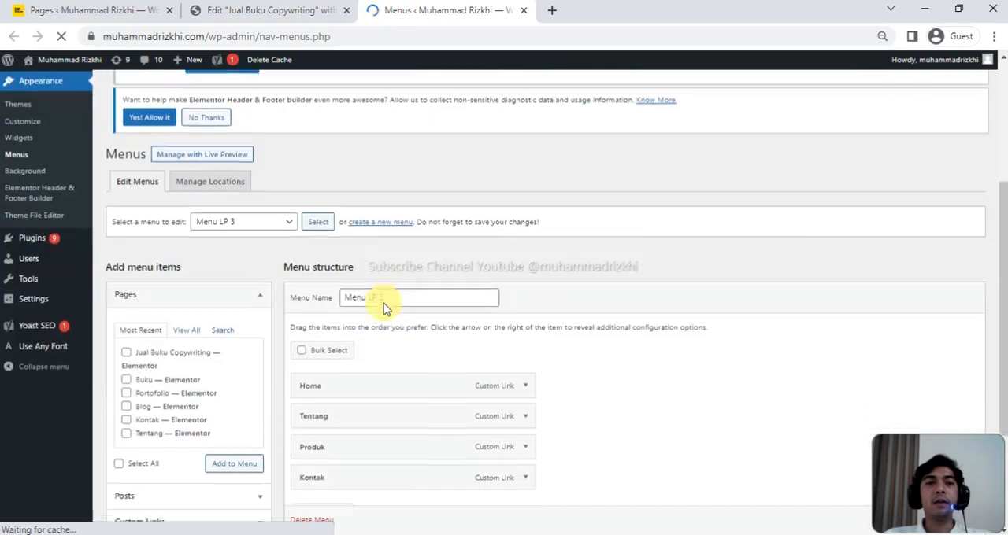
{"action": "scroll", "coordinate": [334, 223], "scroll_direction": "up", "scroll_amount": 1}
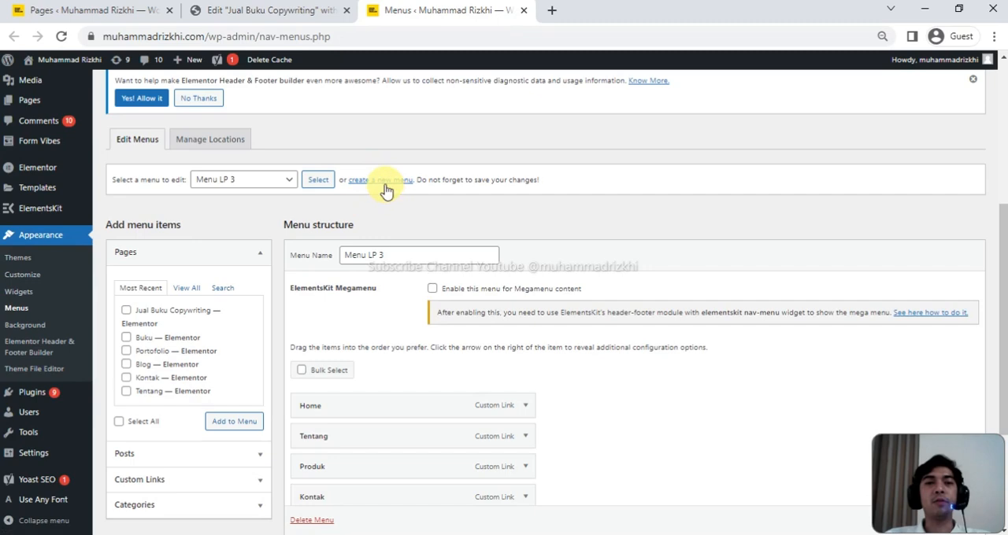
- Create a new navigation menu named Menu LP 4
{"action": "left_click", "coordinate": [386, 182]}
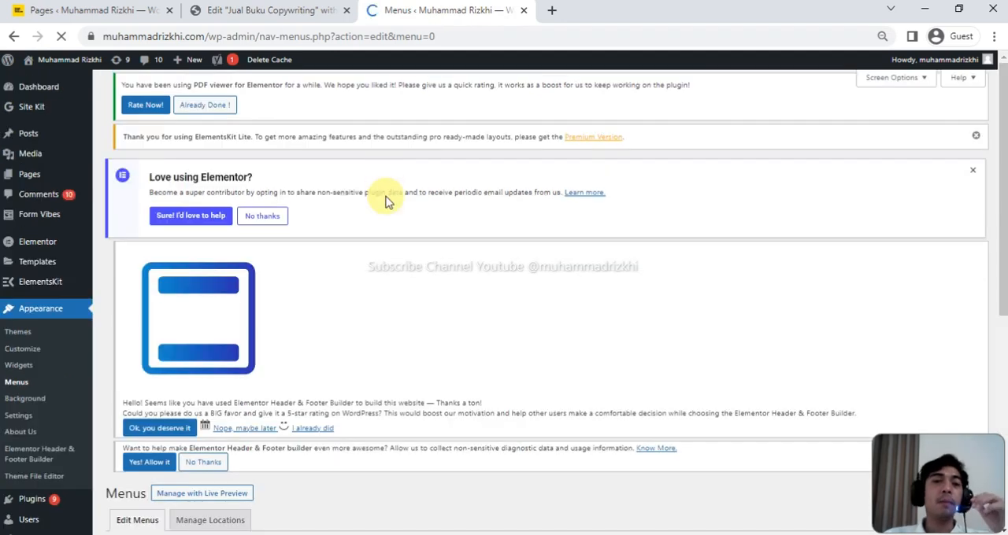
{"action": "scroll", "coordinate": [423, 363], "scroll_direction": "down", "scroll_amount": 4}
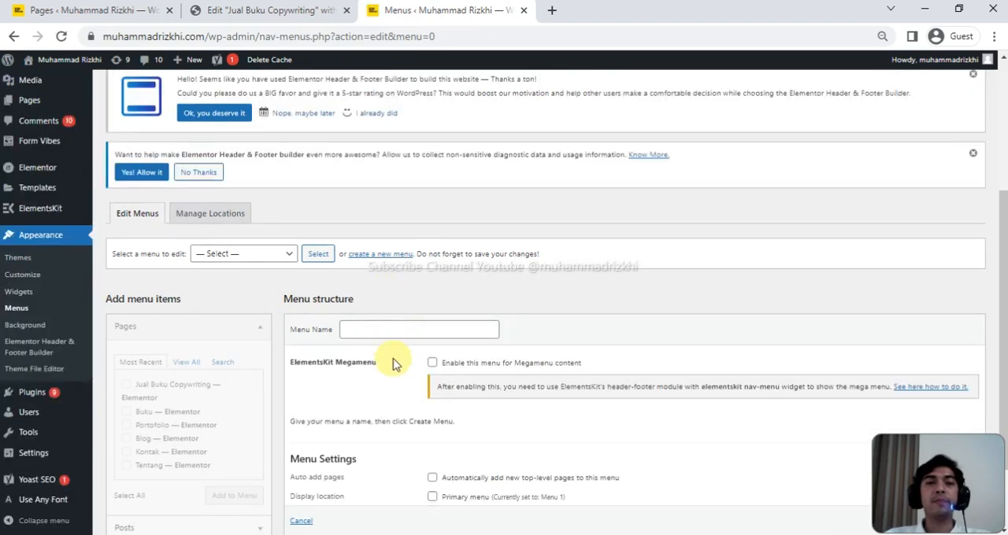
{"action": "left_click", "coordinate": [398, 326]}
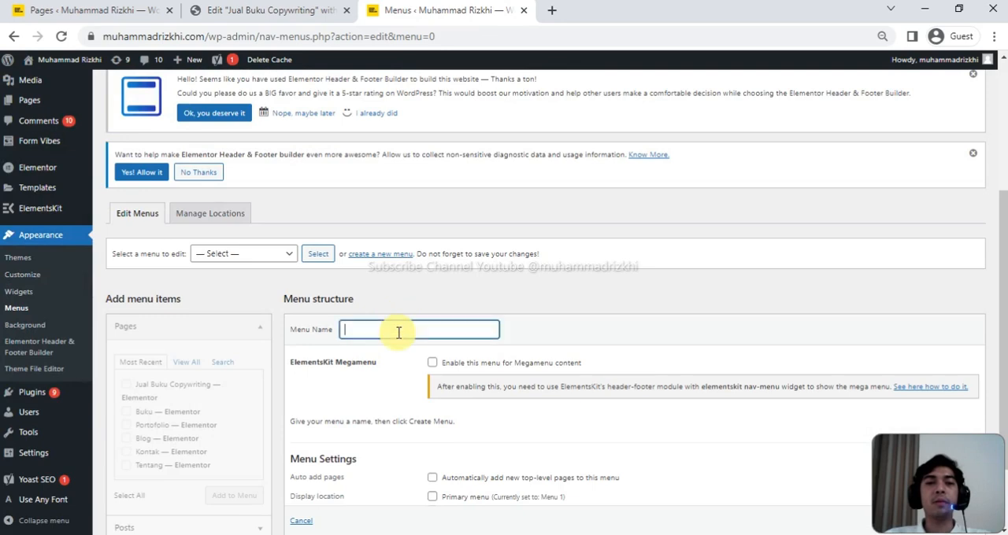
{"action": "type", "text": "MS"}
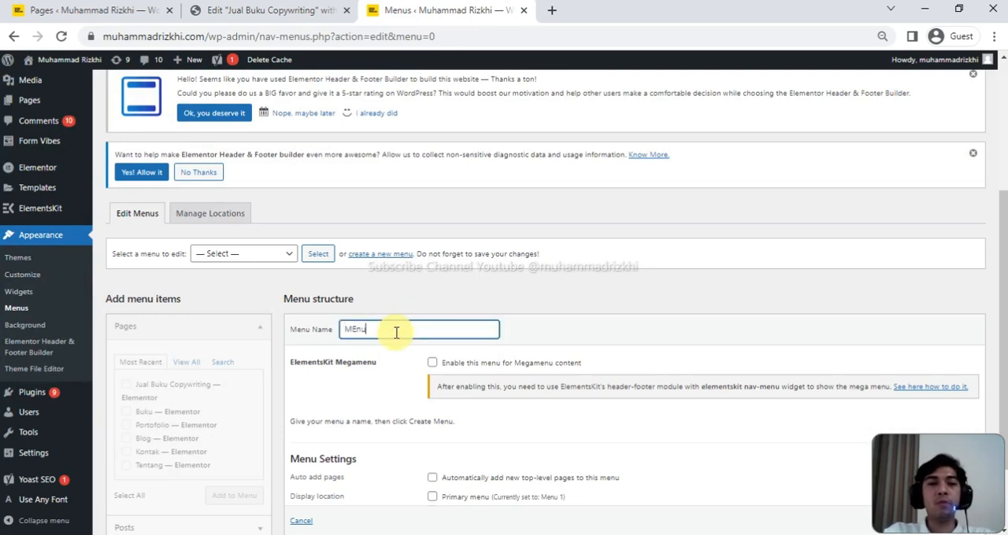
{"action": "type", "text": "nu LP 4"}
{"action": "scroll", "coordinate": [396, 367], "scroll_direction": "down", "scroll_amount": 3}
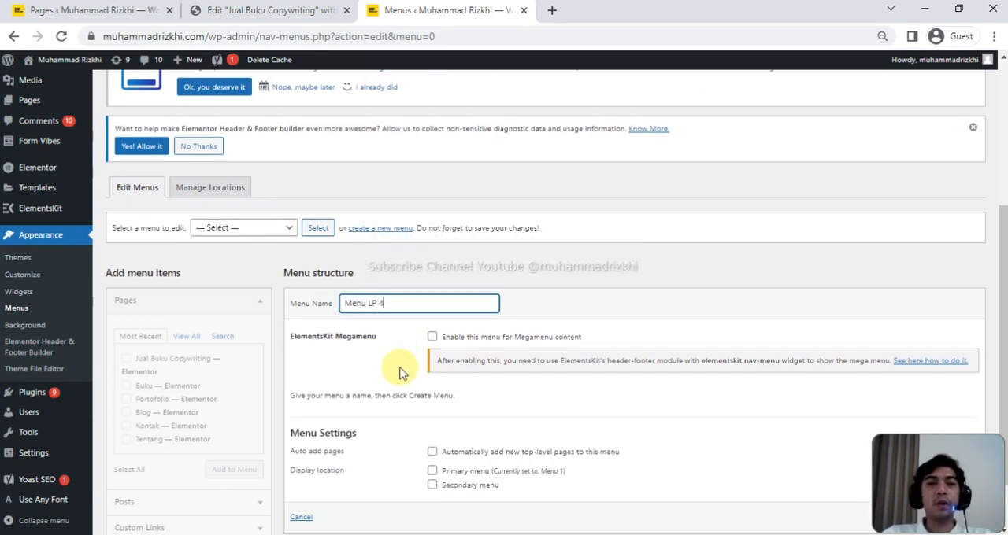
{"action": "left_click", "coordinate": [956, 453]}
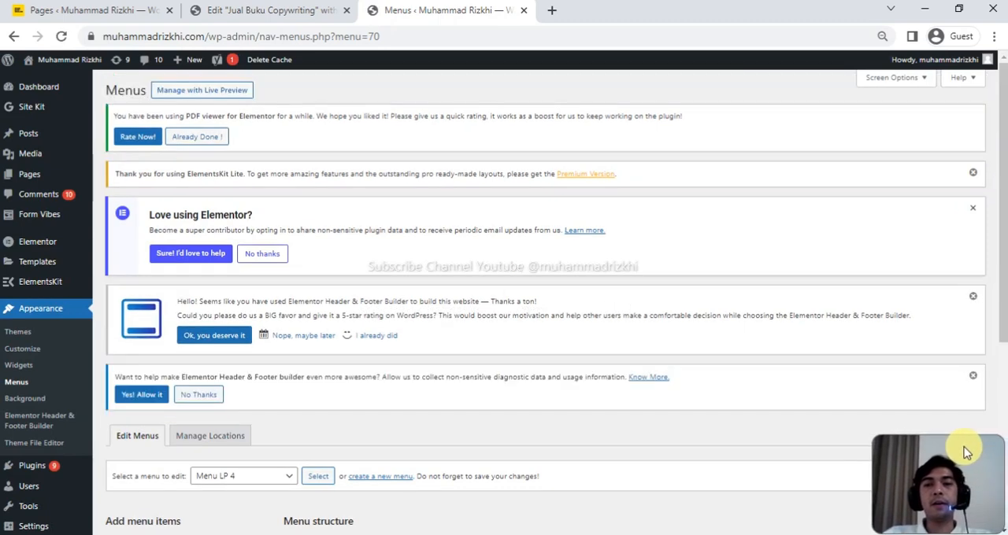
- Start a custom link for Menu LP 4 and fill its URL with the site's root address copied from the browser
{"action": "scroll", "coordinate": [362, 376], "scroll_direction": "down", "scroll_amount": 1}
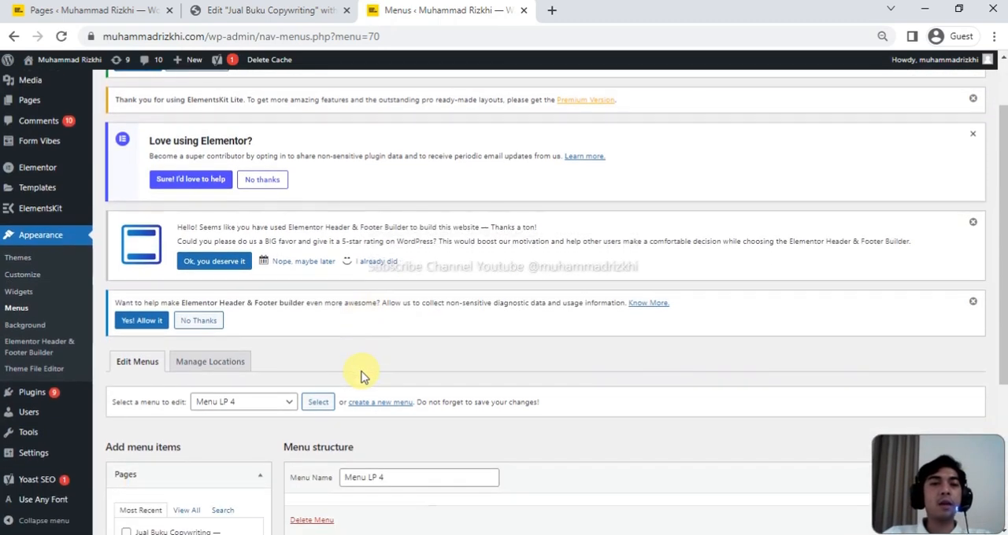
{"action": "scroll", "coordinate": [362, 376], "scroll_direction": "down", "scroll_amount": 3}
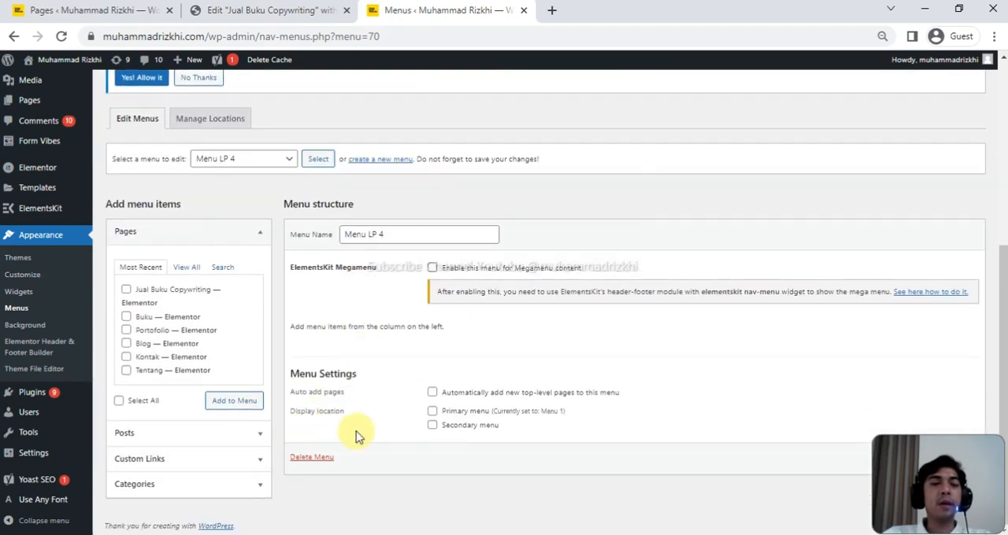
{"action": "left_click", "coordinate": [146, 464]}
{"action": "left_click", "coordinate": [190, 334]}
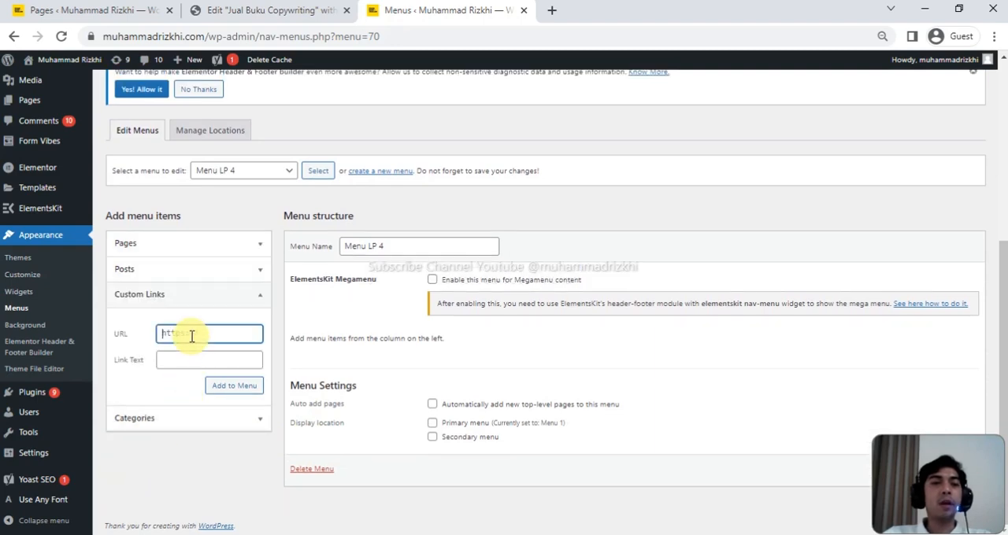
{"action": "left_click", "coordinate": [193, 37]}
{"action": "left_click", "coordinate": [202, 39]}
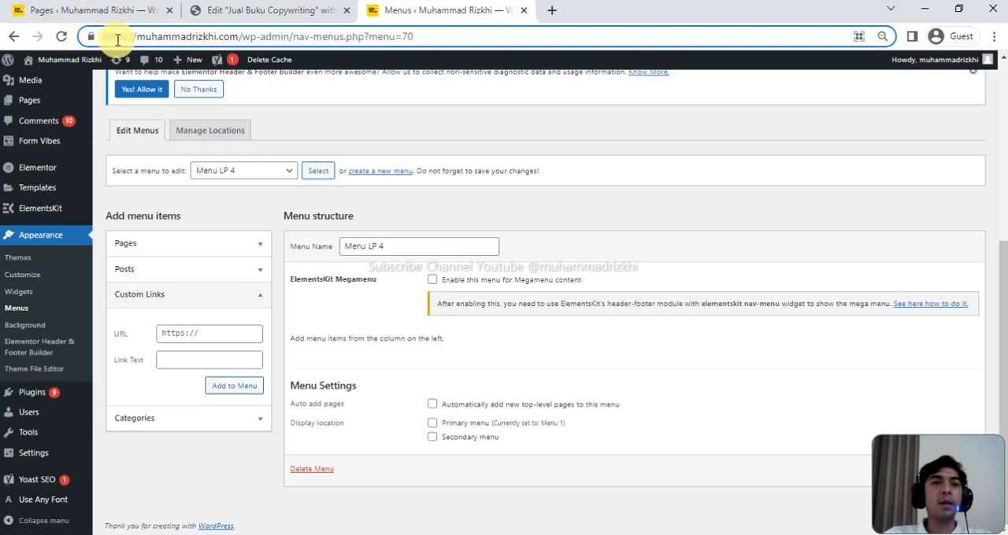
{"action": "left_click_drag", "start_coordinate": [103, 37], "coordinate": [241, 36]}
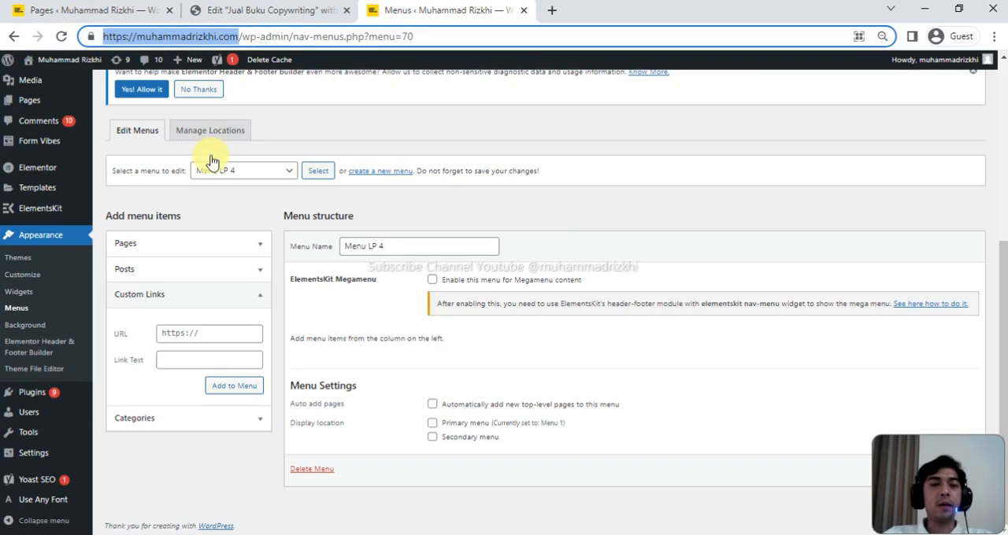
{"action": "left_click", "coordinate": [189, 333]}
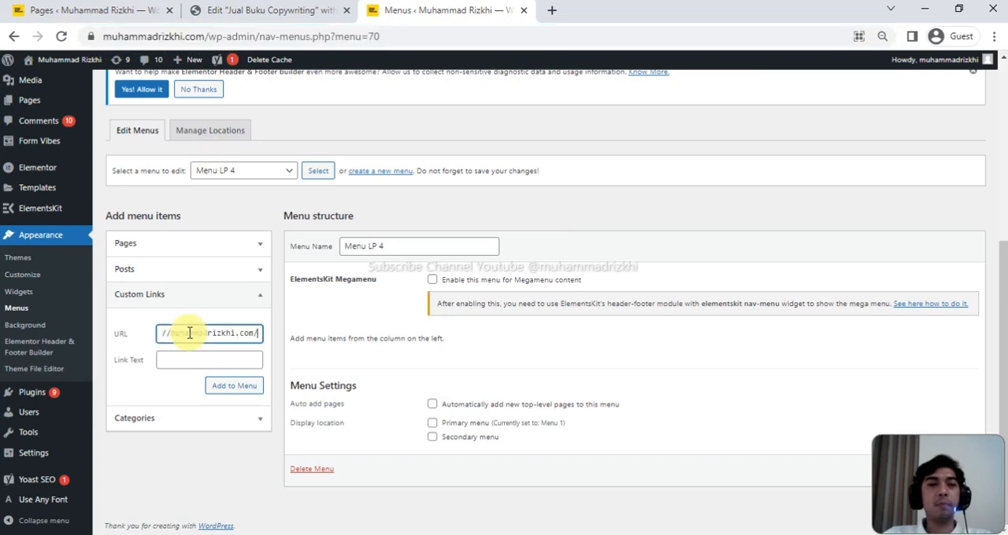
- Open quick editing for the Jual Buku Copywriting page and copy its slug, jual-buku-copywriting
{"action": "left_click", "coordinate": [85, 11]}
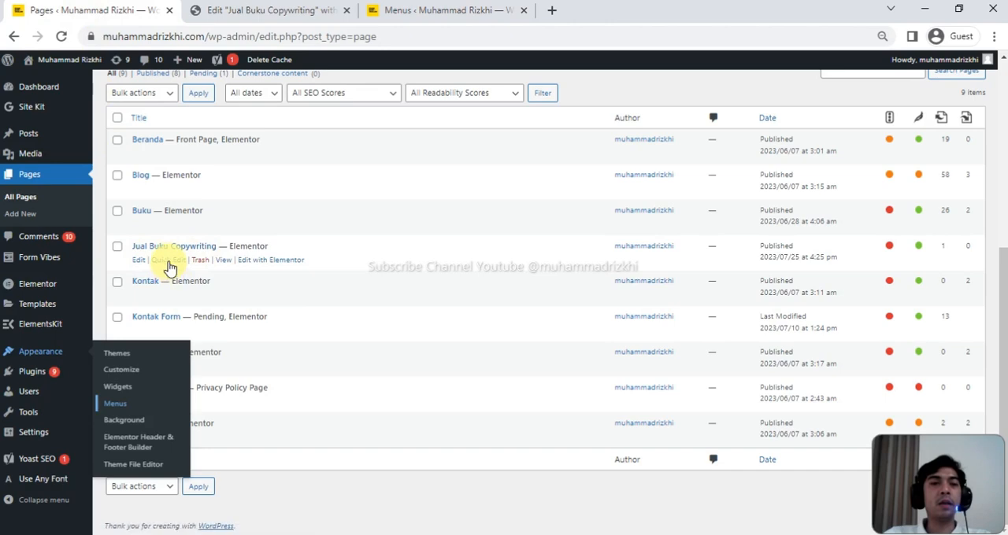
{"action": "left_click", "coordinate": [169, 266]}
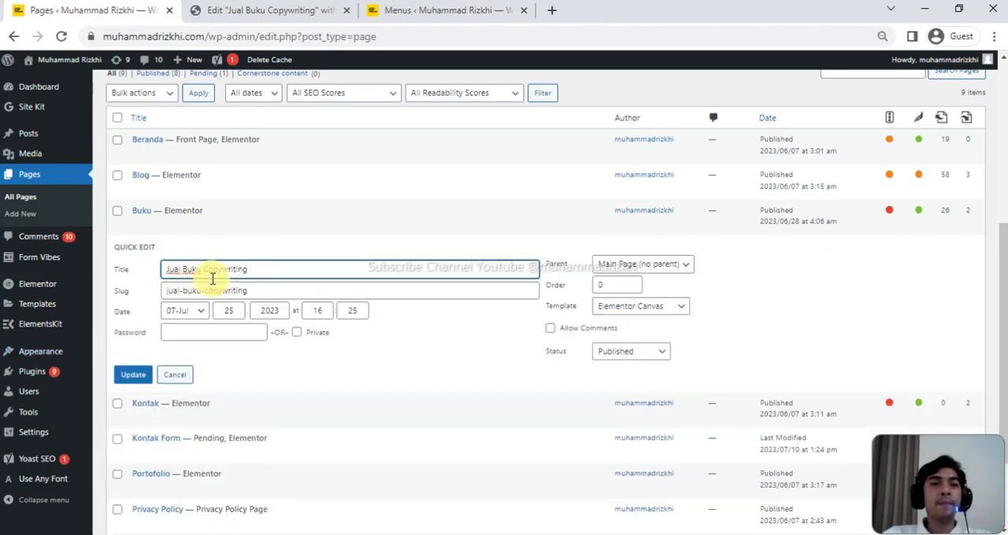
{"action": "left_click_drag", "start_coordinate": [259, 289], "coordinate": [164, 290]}
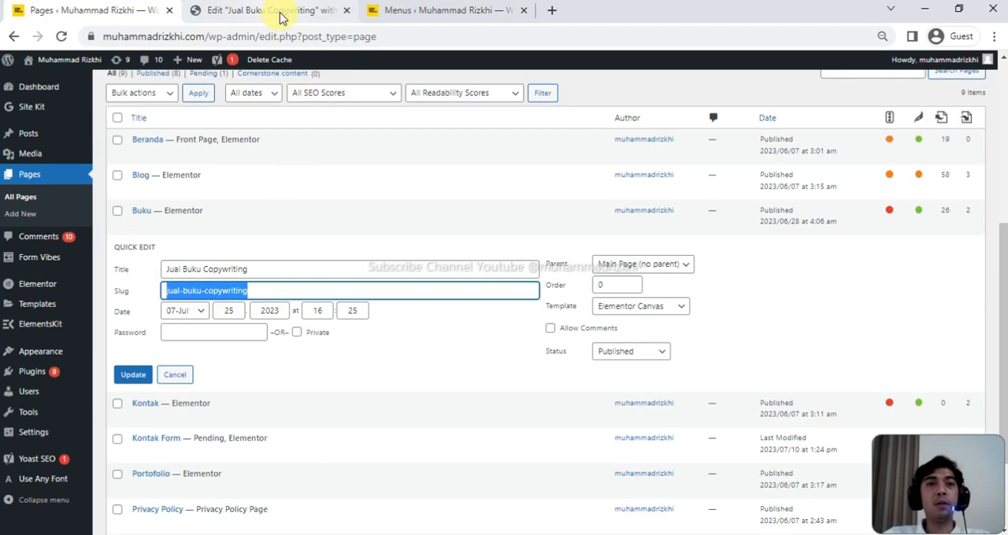
- Complete the custom link's URL with the landing page slug, jual-buku-copywriting/, label it Home and add it to Menu LP 4
{"action": "left_click", "coordinate": [402, 13]}
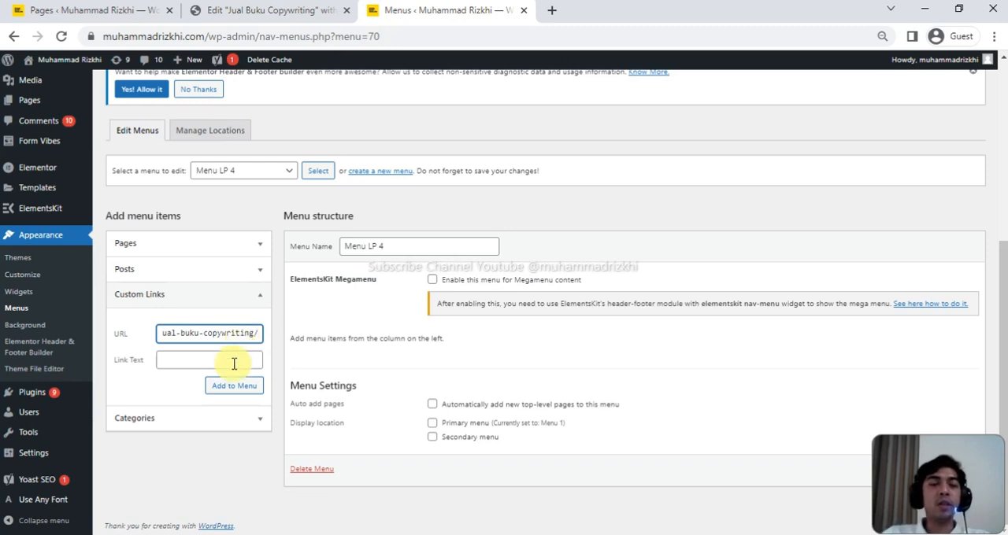
{"action": "left_click", "coordinate": [226, 359]}
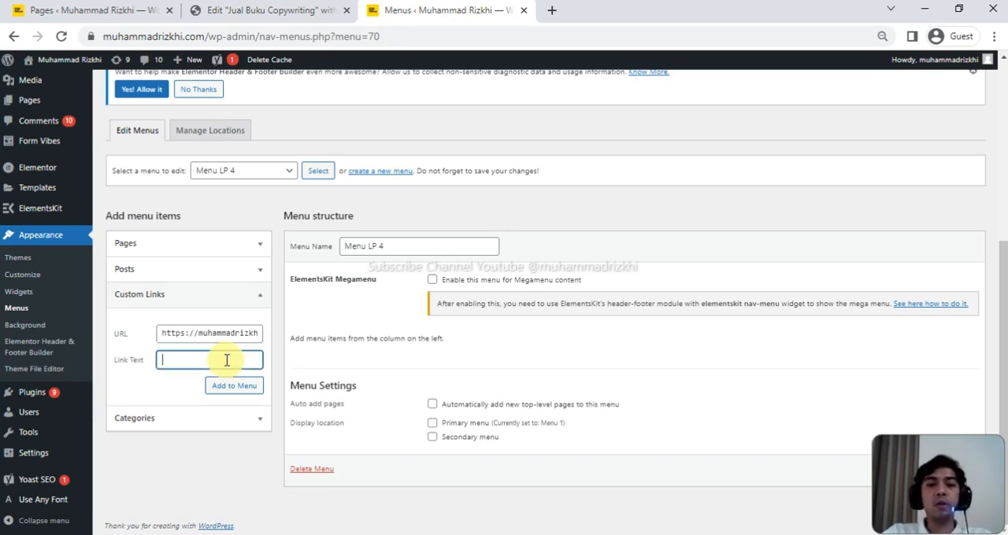
{"action": "left_click", "coordinate": [234, 385]}
{"action": "left_click", "coordinate": [234, 386]}
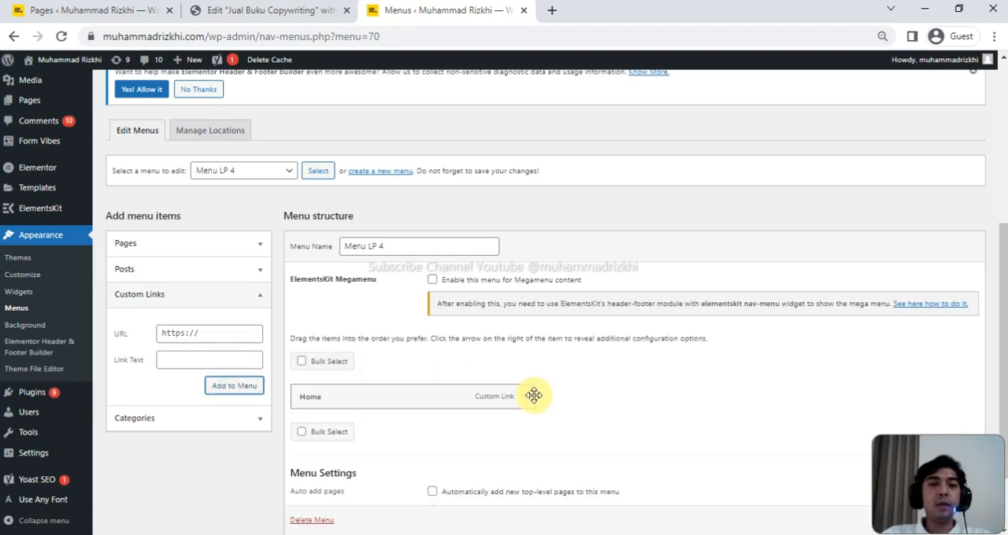
- Add a custom link labelled Tentang to the menu, reusing the Home item's URL with the anchor /#tentang at the end
{"action": "left_click", "coordinate": [176, 333]}
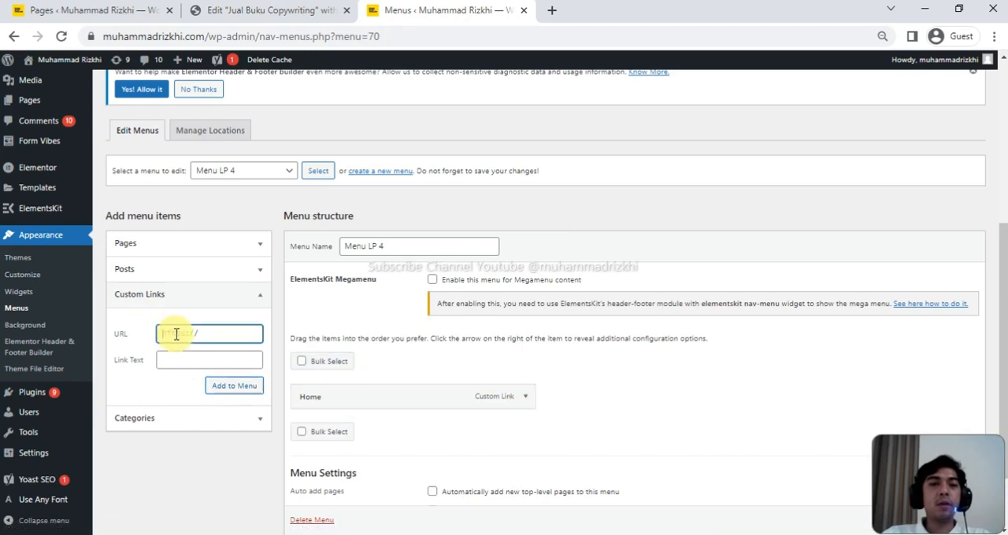
{"action": "left_click", "coordinate": [524, 396]}
{"action": "scroll", "coordinate": [524, 402], "scroll_direction": "down", "scroll_amount": 1}
{"action": "scroll", "coordinate": [526, 404], "scroll_direction": "down", "scroll_amount": 1}
{"action": "left_click", "coordinate": [456, 288]}
{"action": "key", "text": "ctrl+a"}
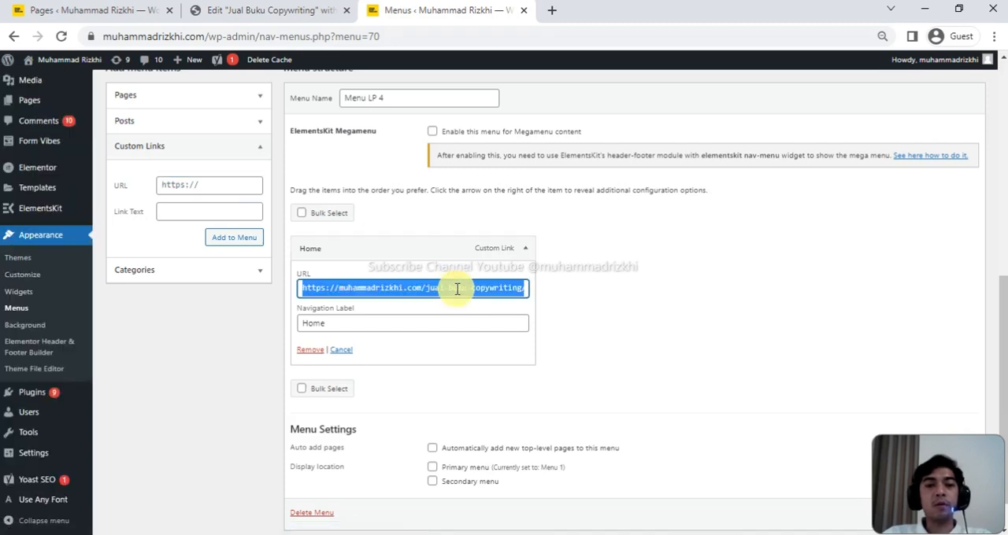
{"action": "left_click", "coordinate": [202, 189]}
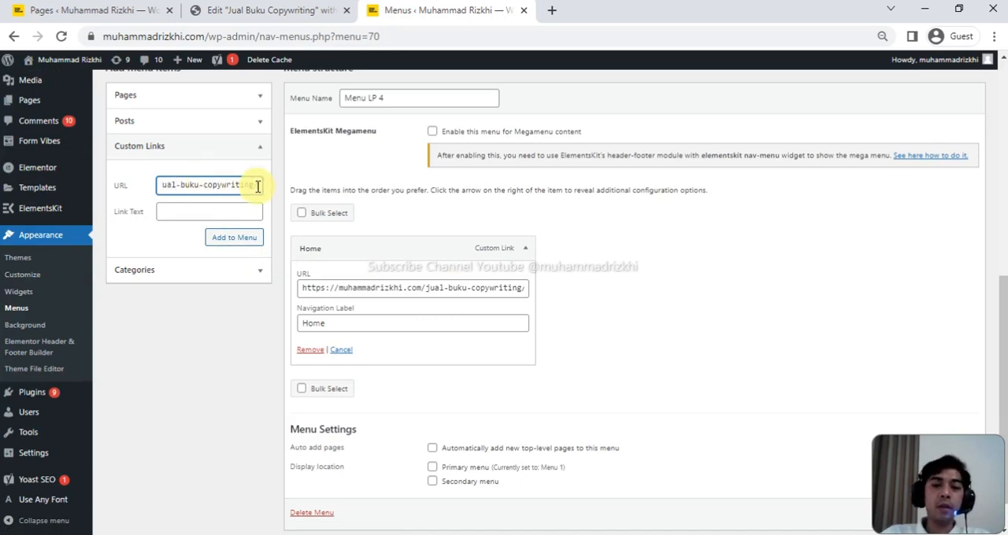
{"action": "type", "text": "/#tentang"}
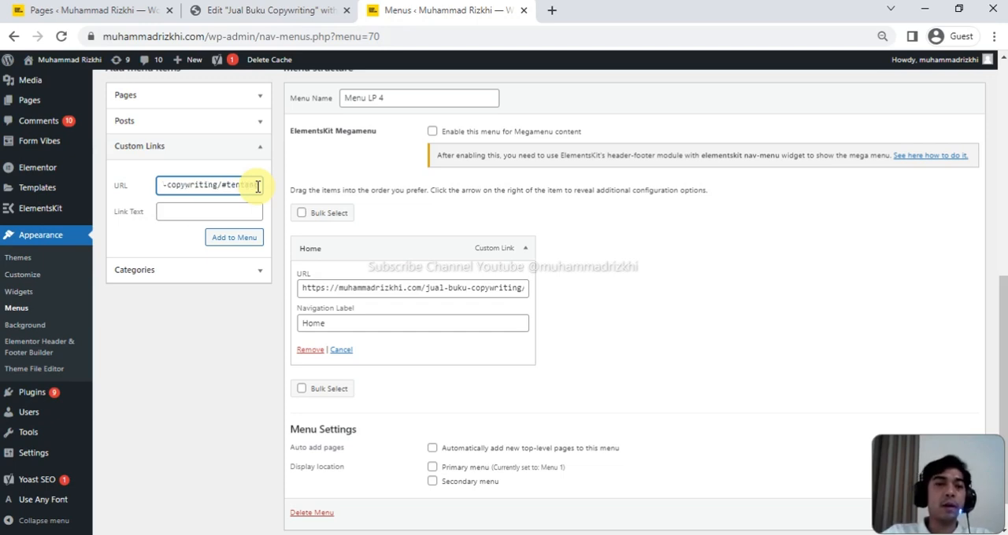
{"action": "left_click", "coordinate": [209, 211]}
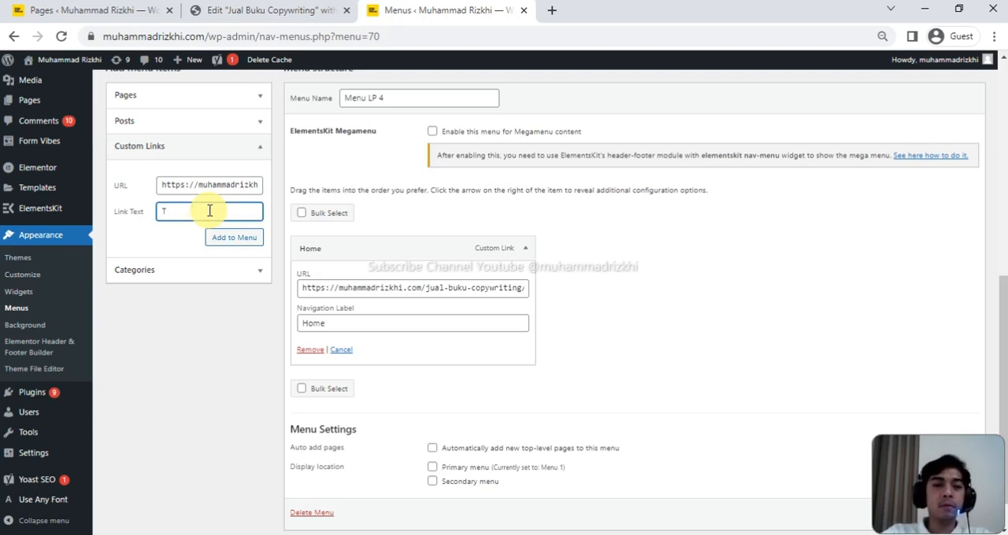
{"action": "left_click", "coordinate": [227, 239]}
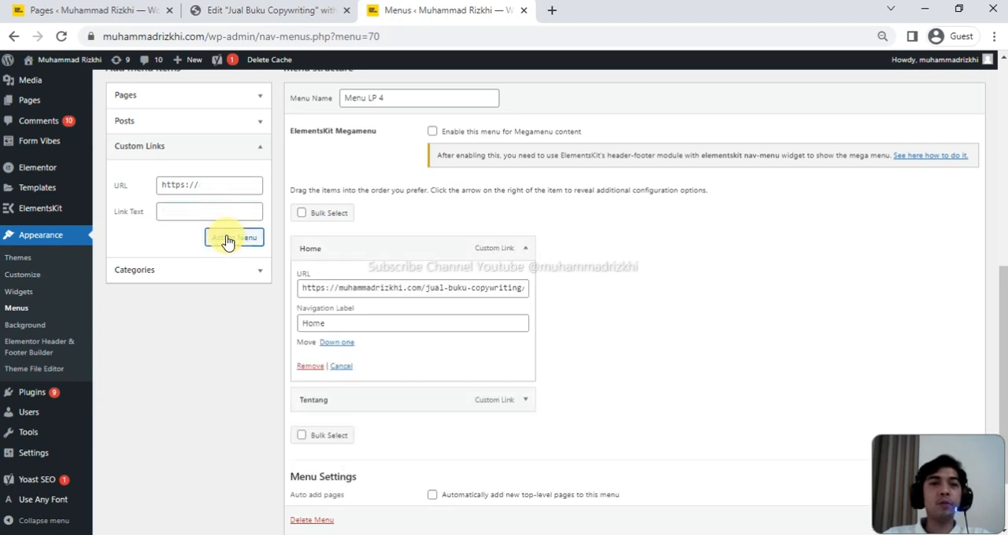
- Collapse the Home item, expand Tentang and copy its URL into the URL of a new custom link
{"action": "left_click", "coordinate": [526, 249]}
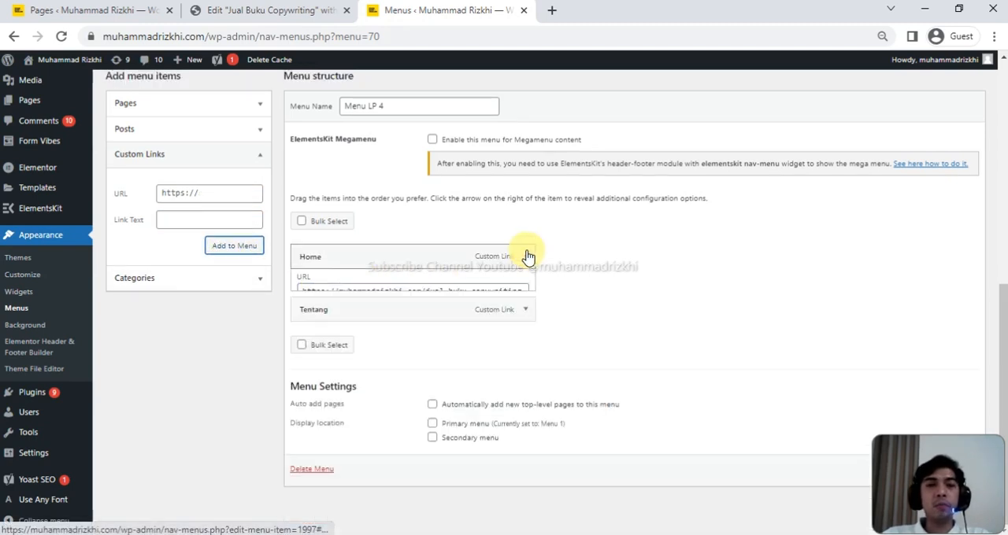
{"action": "left_click", "coordinate": [526, 309]}
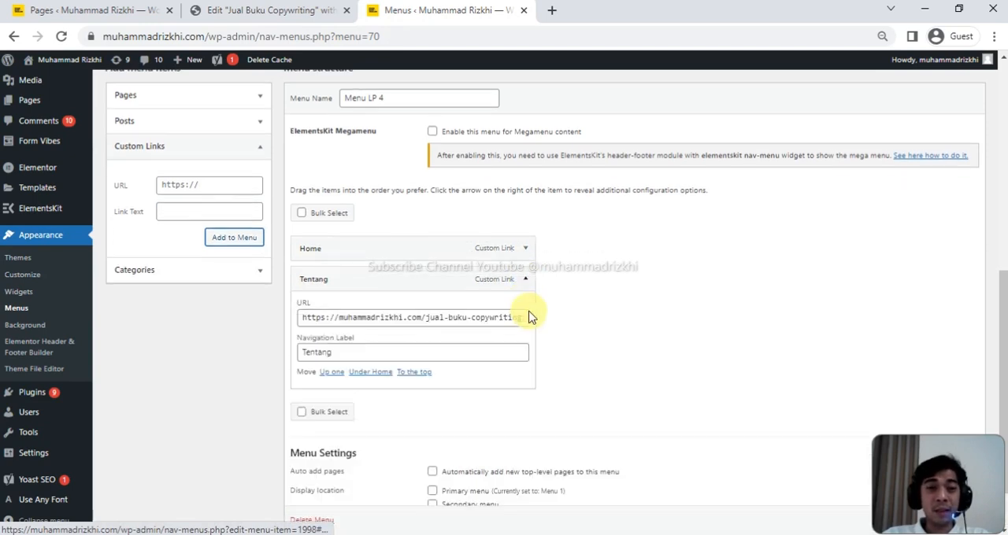
{"action": "left_click", "coordinate": [435, 318]}
{"action": "key", "text": "ctrl+a"}
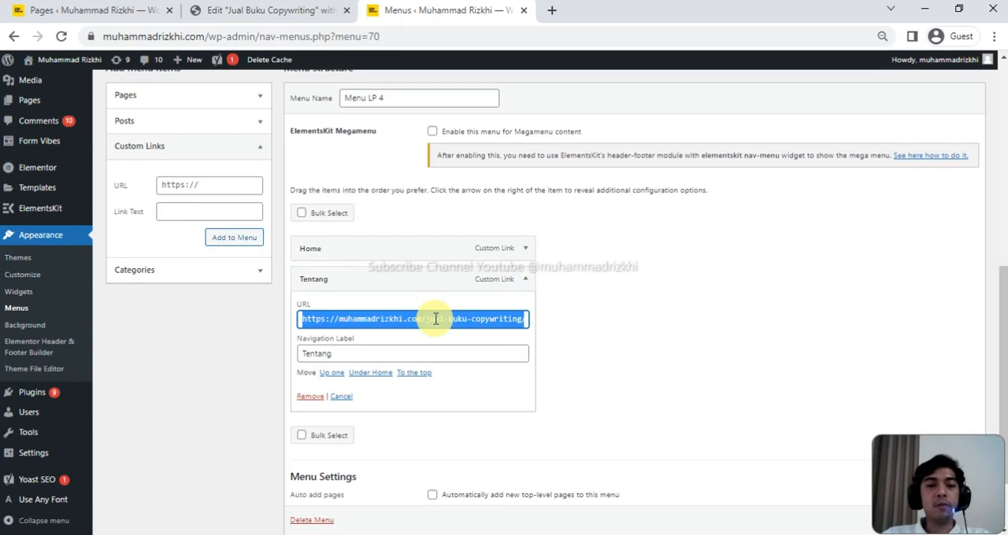
{"action": "left_click", "coordinate": [196, 185]}
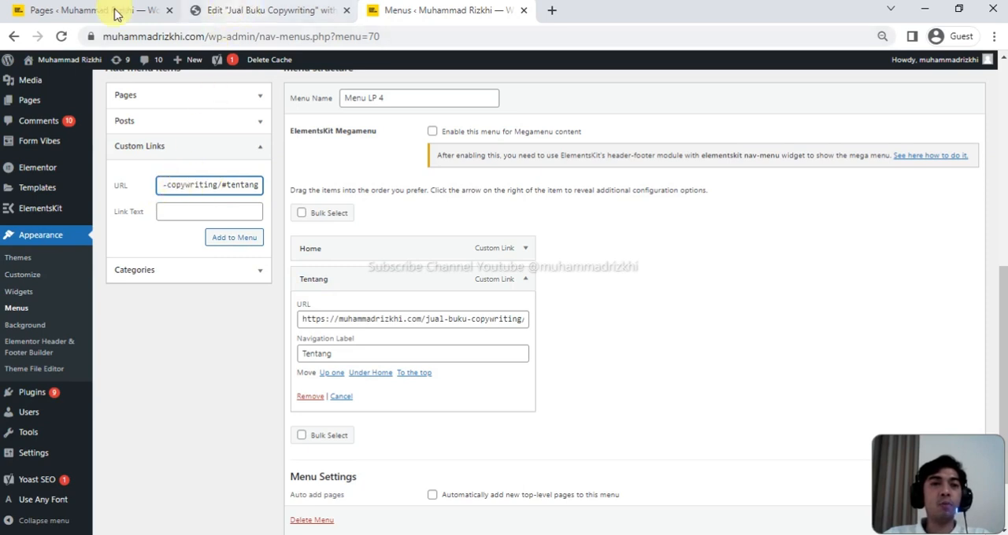
- Cancel quick editing of the Jual Buku Copywriting page in the pages list and return to the Menus screen
{"action": "left_click", "coordinate": [63, 10]}
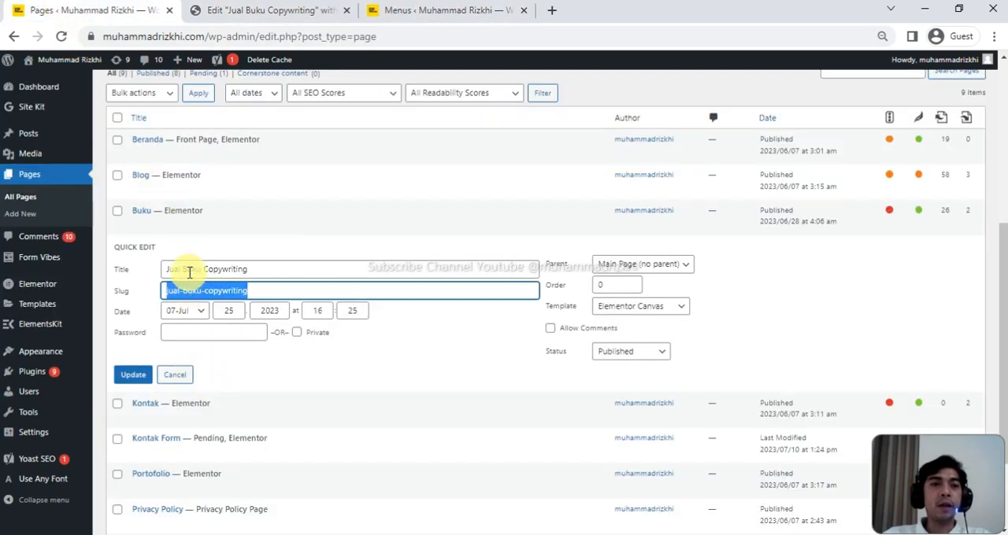
{"action": "left_click", "coordinate": [177, 374]}
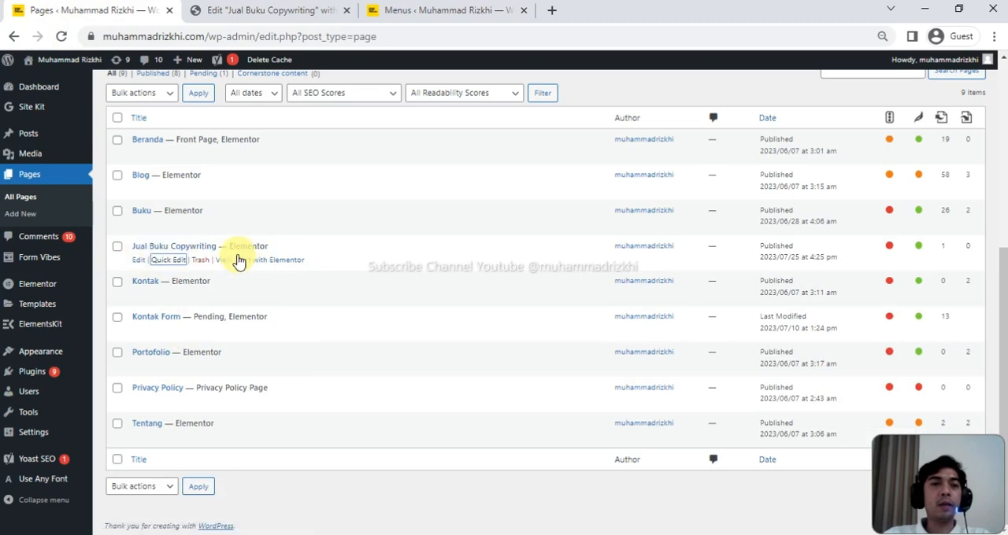
{"action": "left_click", "coordinate": [444, 6]}
- Replace the new custom link's URL with a fresh copy of the Tentang item's full URL
{"action": "left_click", "coordinate": [404, 318]}
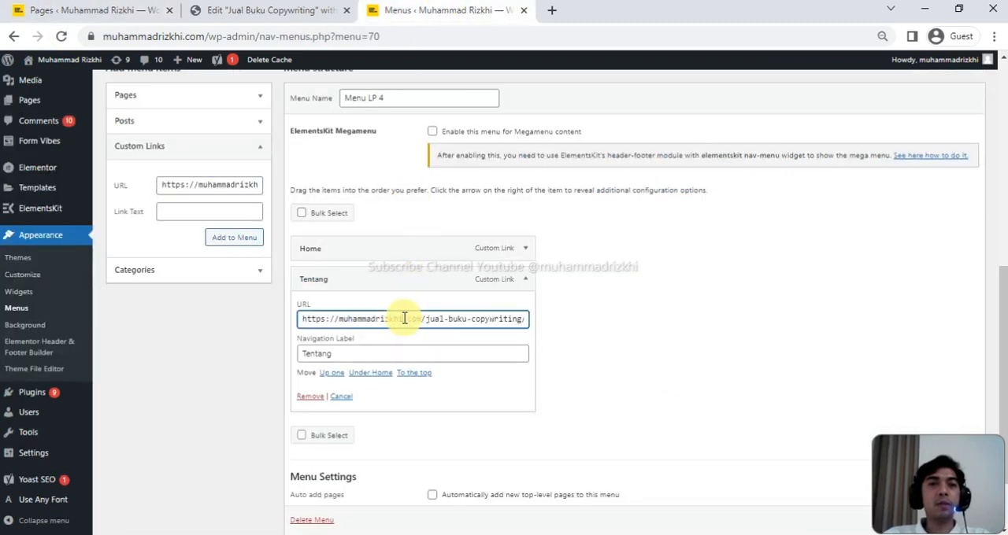
{"action": "key", "text": "ctrl+a"}
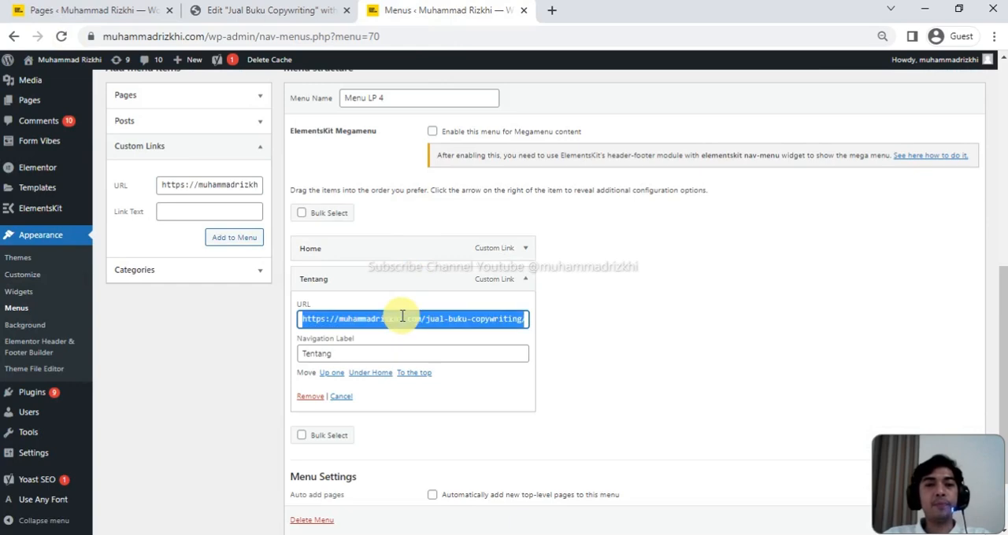
{"action": "left_click", "coordinate": [173, 185]}
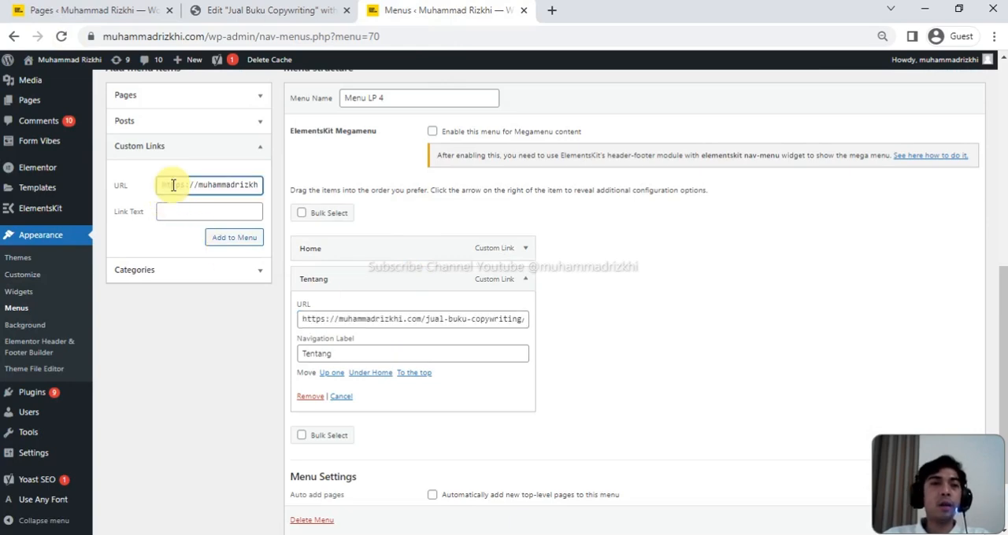
{"action": "key", "text": "ctrl+a"}
{"action": "key", "text": "BackSpace"}
{"action": "key", "text": "ctrl+v"}
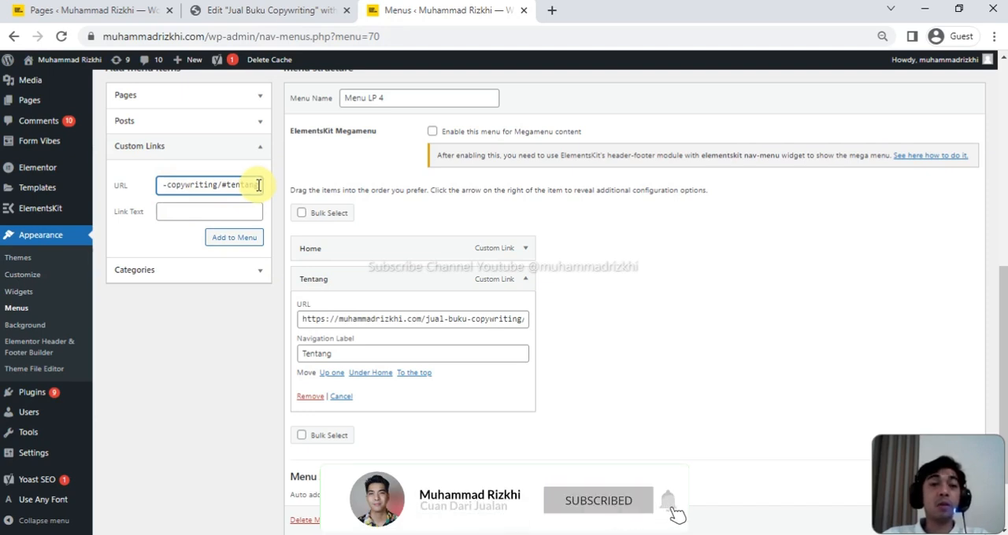
- Change the new link's anchor to #produk, add it to the menu as Produk and collapse the Tentang item
{"action": "key", "text": "BackSpace"}
{"action": "key", "text": "BackSpace"}
{"action": "key", "text": "BackSpace"}
{"action": "key", "text": "BackSpace"}
{"action": "key", "text": "BackSpace"}
{"action": "key", "text": "BackSpace"}
{"action": "key", "text": "BackSpace"}
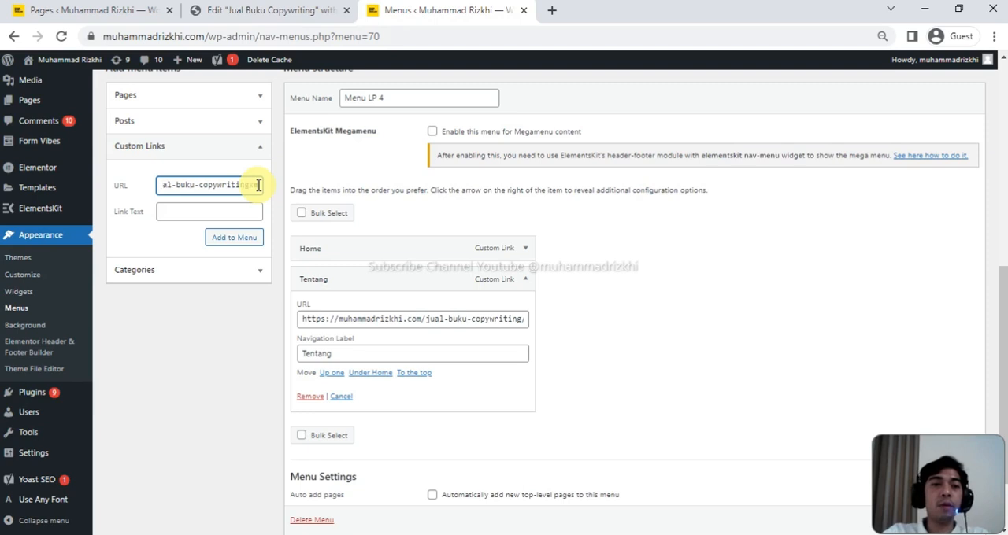
{"action": "type", "text": "produk"}
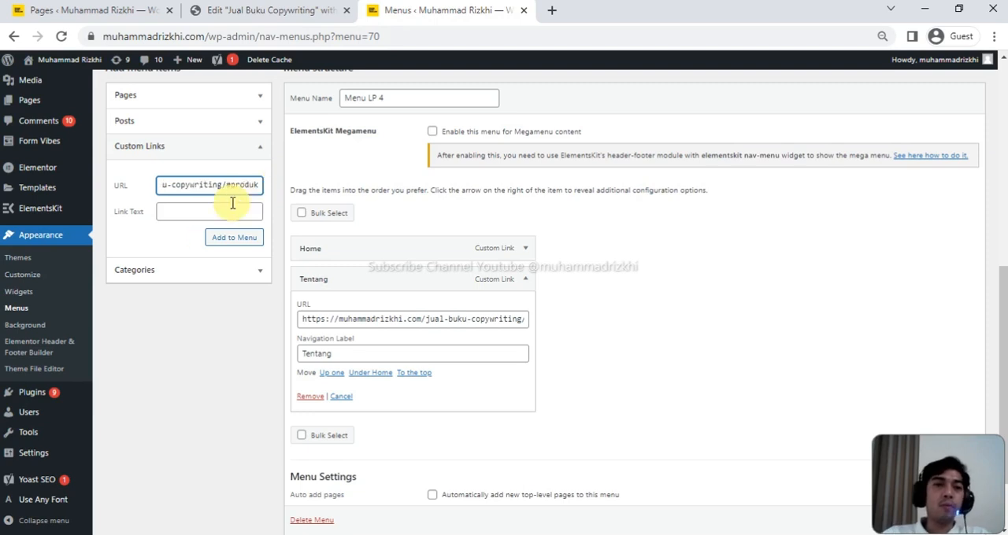
{"action": "left_click", "coordinate": [217, 210]}
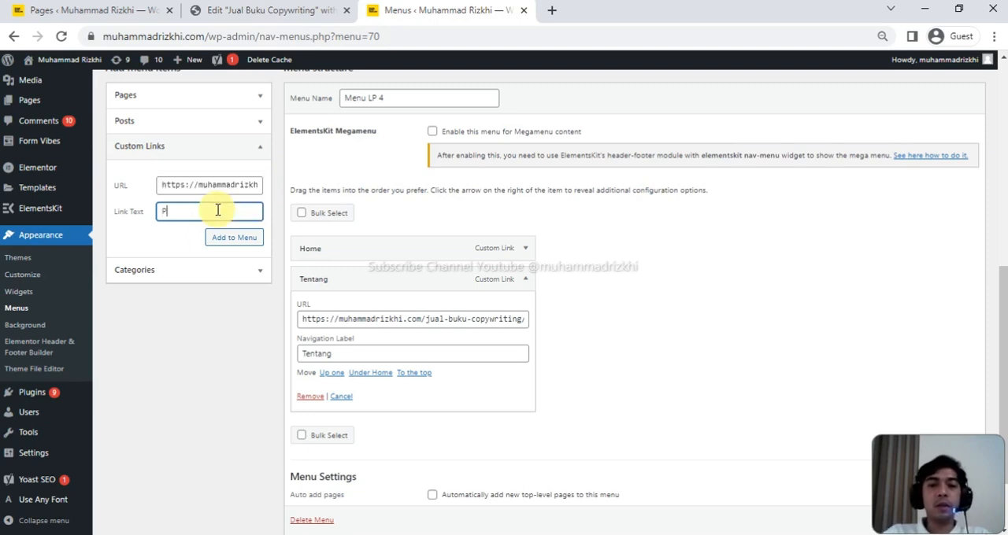
{"action": "left_click", "coordinate": [239, 238]}
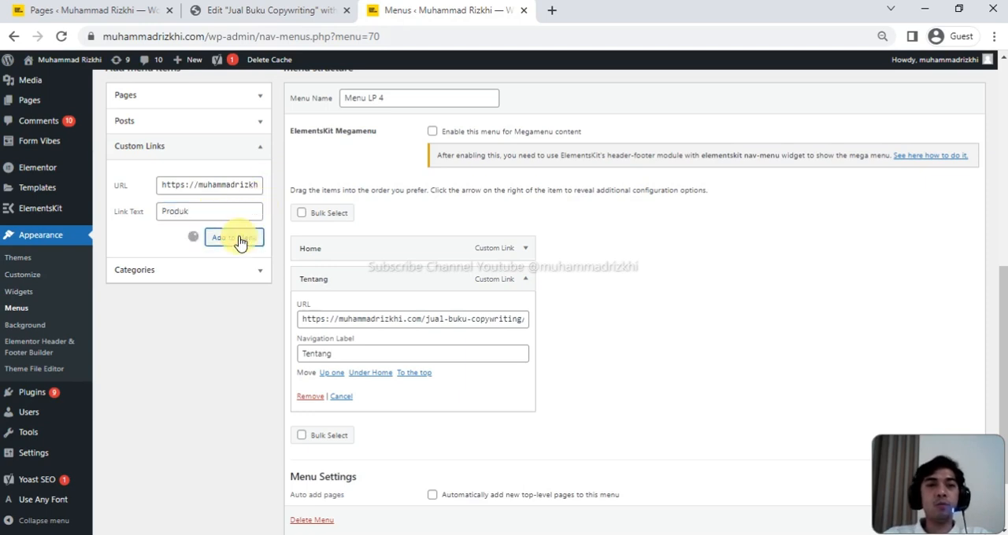
{"action": "left_click", "coordinate": [523, 279]}
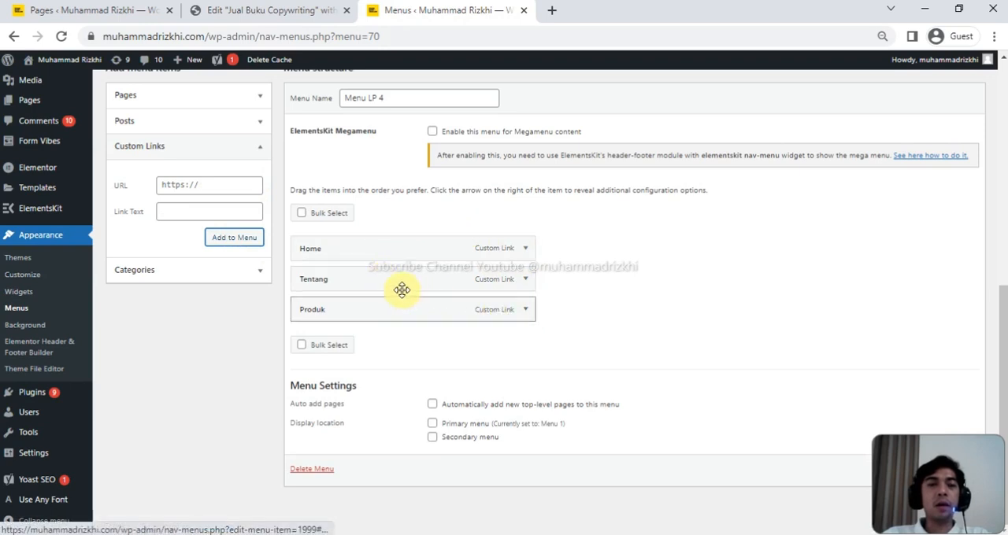
- Add a custom link labelled Kontak to the menu, using the same landing page URL with the anchor #kontak
{"action": "triple_click", "coordinate": [206, 186]}
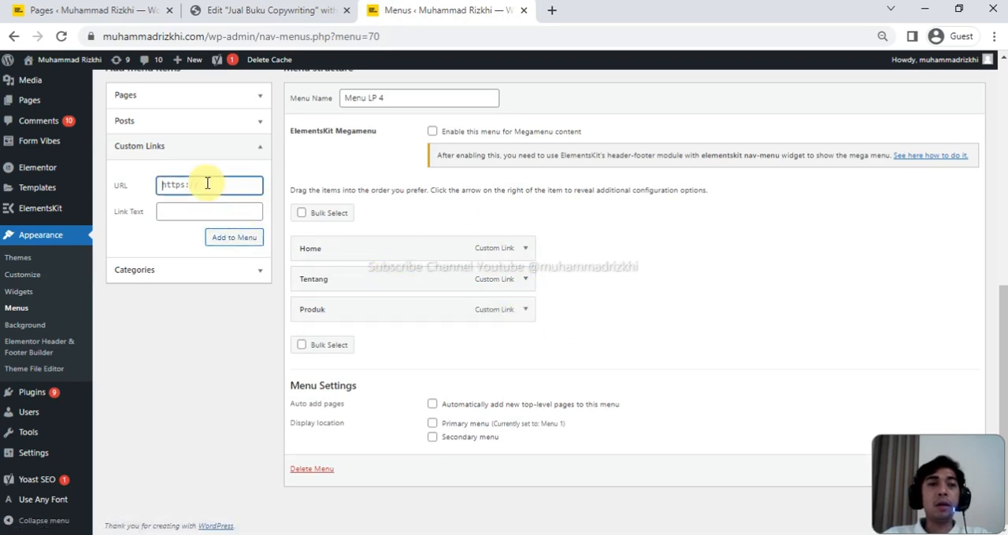
{"action": "key", "text": "ctrl+v"}
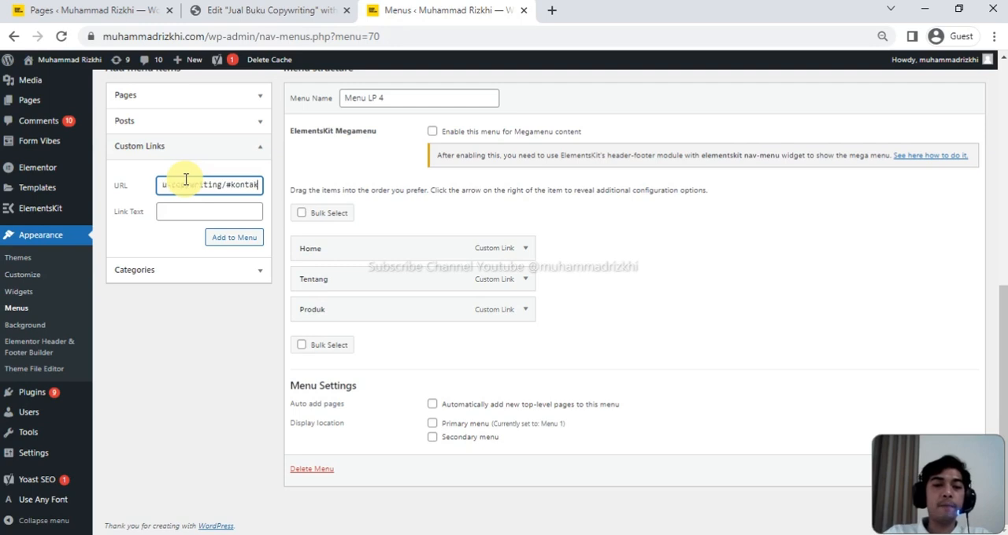
{"action": "left_click", "coordinate": [178, 211]}
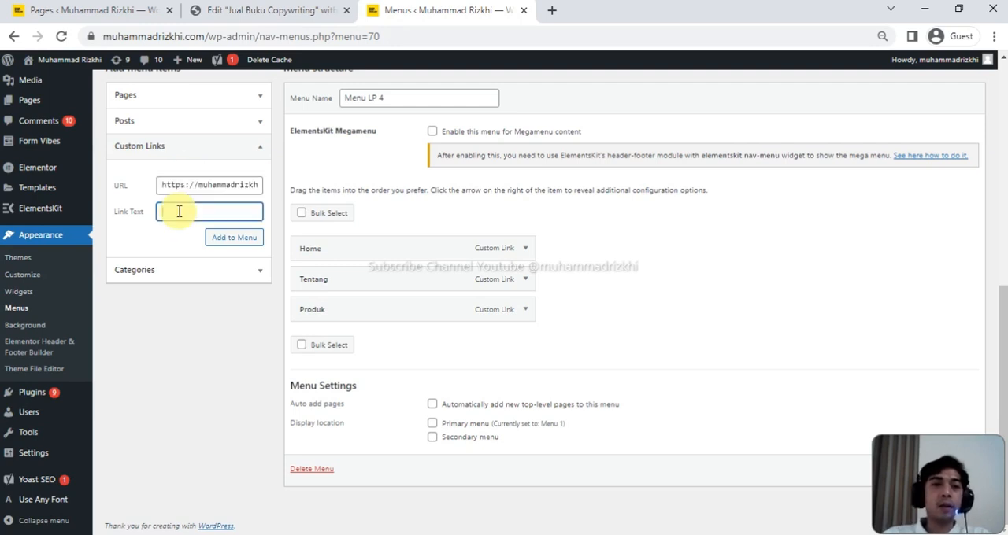
{"action": "type", "text": "Kontak"}
{"action": "left_click", "coordinate": [234, 237]}
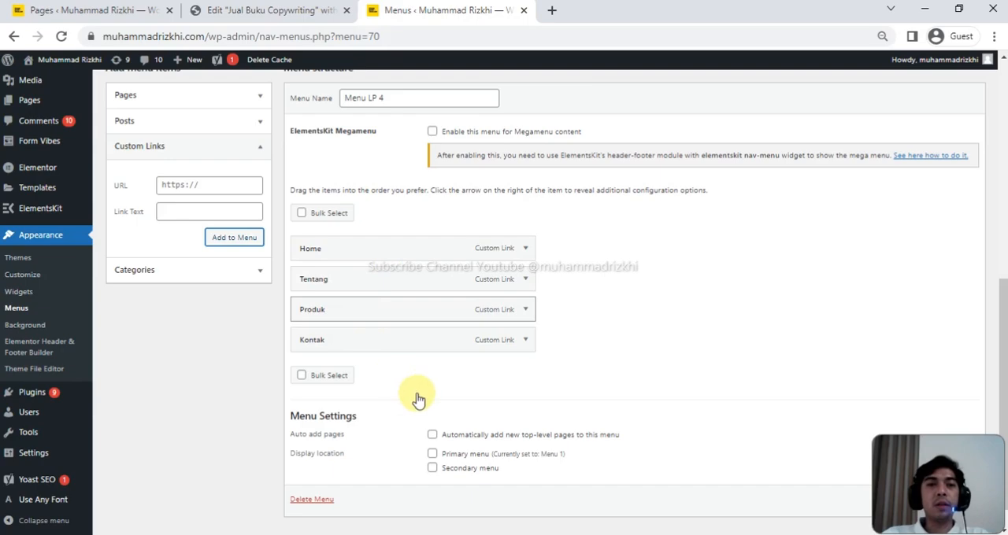
- Review the Home, Tentang, Produk and Kontak items and save Menu LP 4
{"action": "scroll", "coordinate": [416, 400], "scroll_direction": "down", "scroll_amount": 1}
{"action": "scroll", "coordinate": [644, 438], "scroll_direction": "up", "scroll_amount": 2}
{"action": "scroll", "coordinate": [644, 438], "scroll_direction": "up", "scroll_amount": 4}
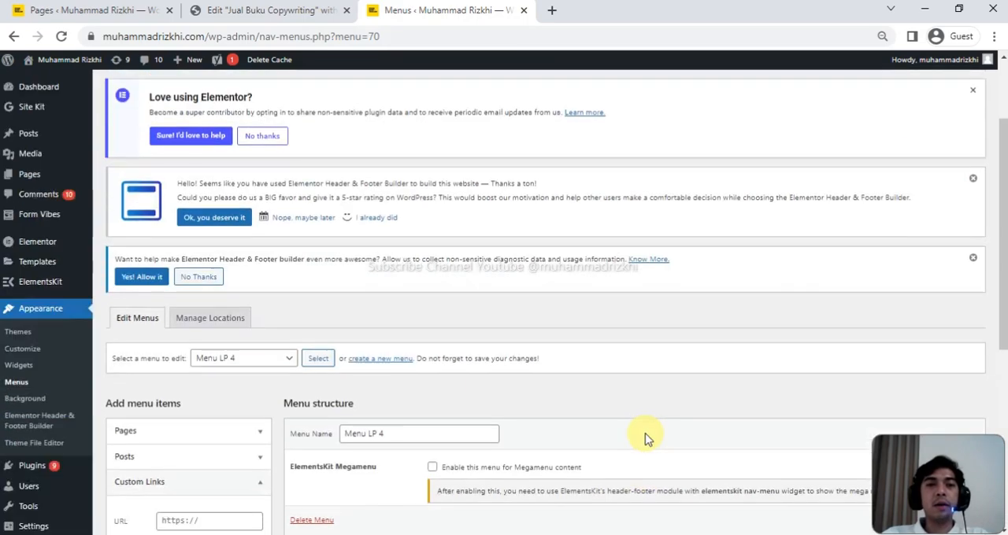
{"action": "scroll", "coordinate": [396, 421], "scroll_direction": "down", "scroll_amount": 4}
{"action": "scroll", "coordinate": [679, 398], "scroll_direction": "down", "scroll_amount": 2}
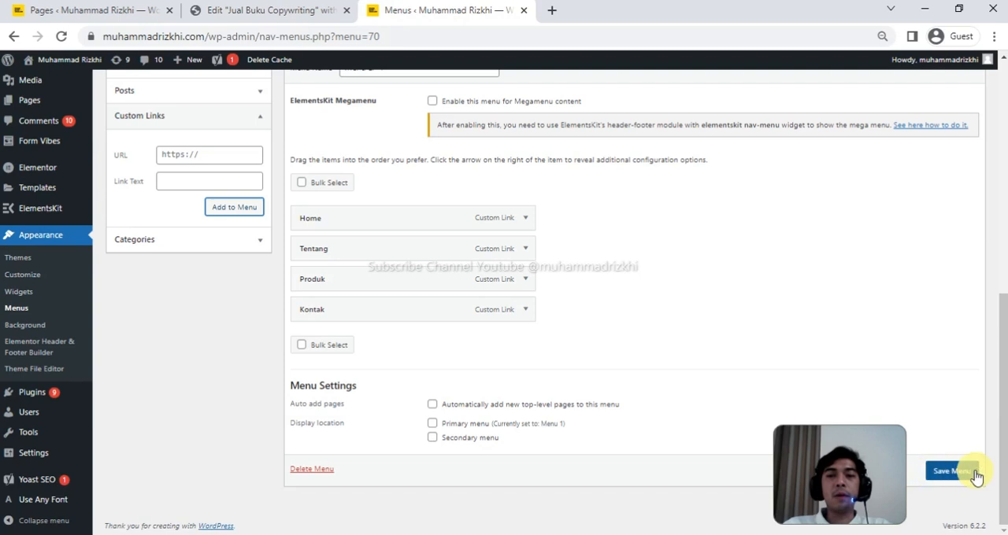
{"action": "left_click", "coordinate": [955, 472]}
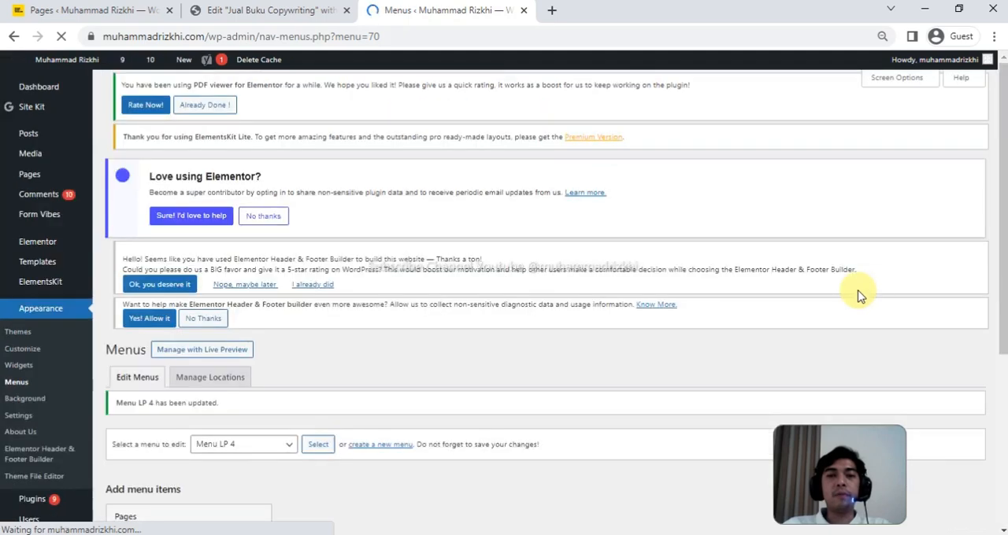
{"action": "left_click_drag", "start_coordinate": [851, 439], "coordinate": [950, 447]}
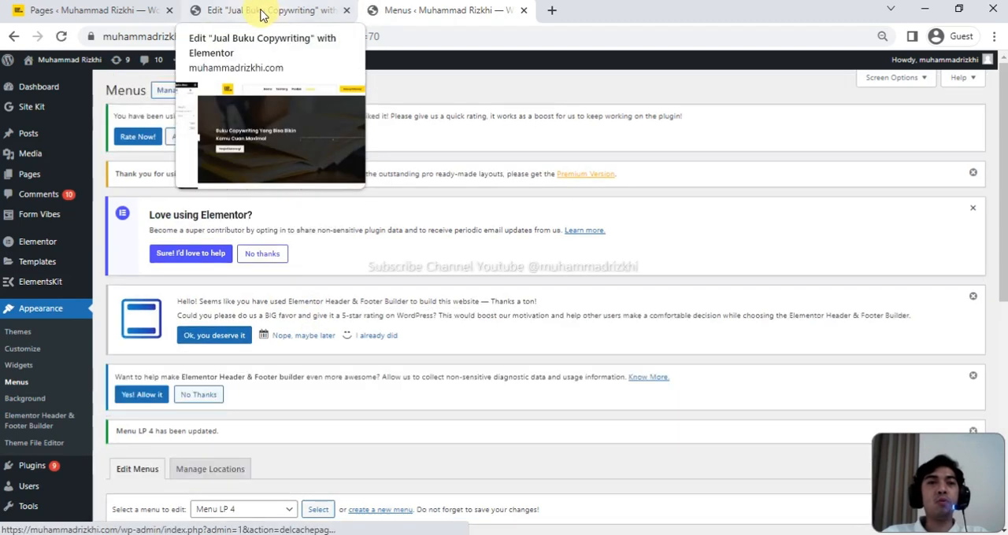
- Switch back to the Elementor editor, reload the page and delete the existing navigation menu from the header
{"action": "left_click", "coordinate": [261, 13]}
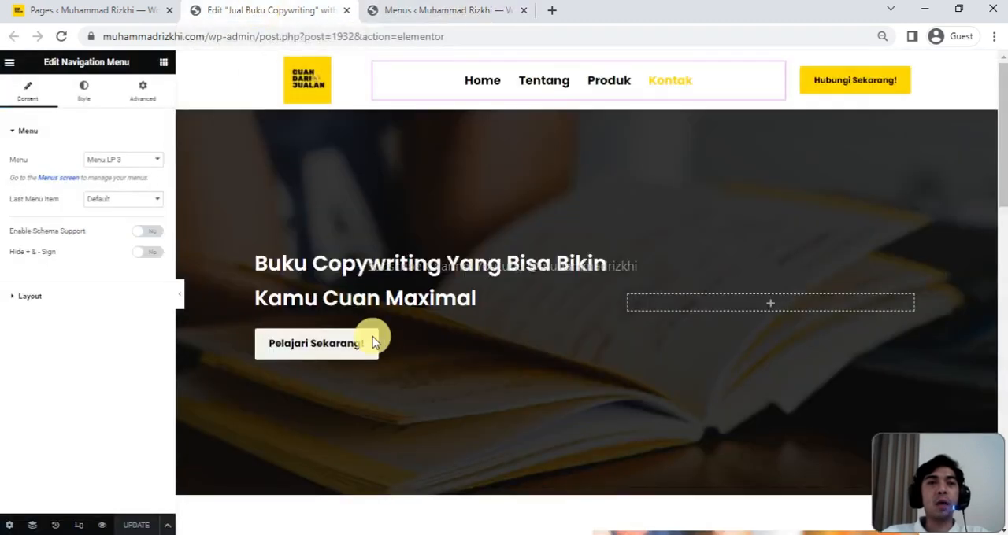
{"action": "left_click", "coordinate": [62, 36]}
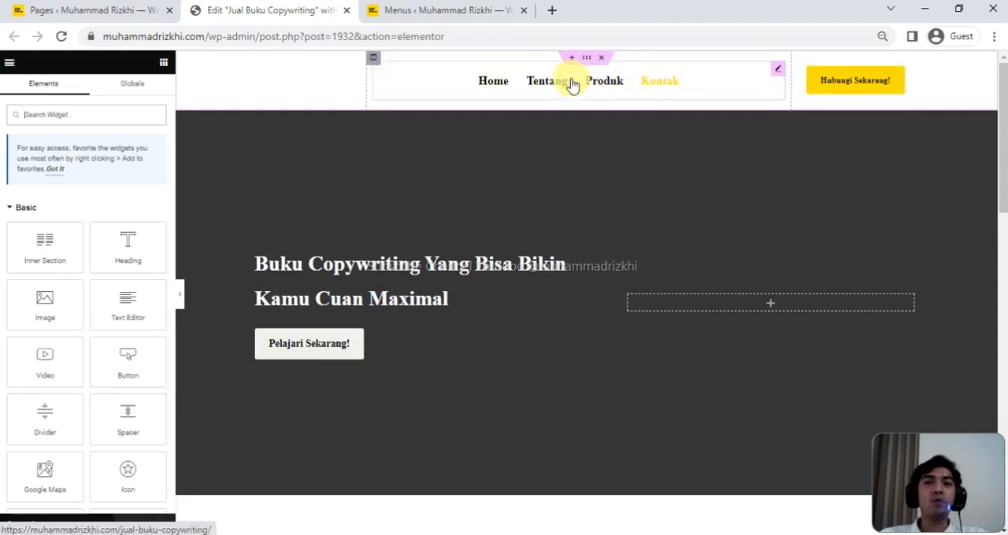
{"action": "right_click", "coordinate": [778, 77]}
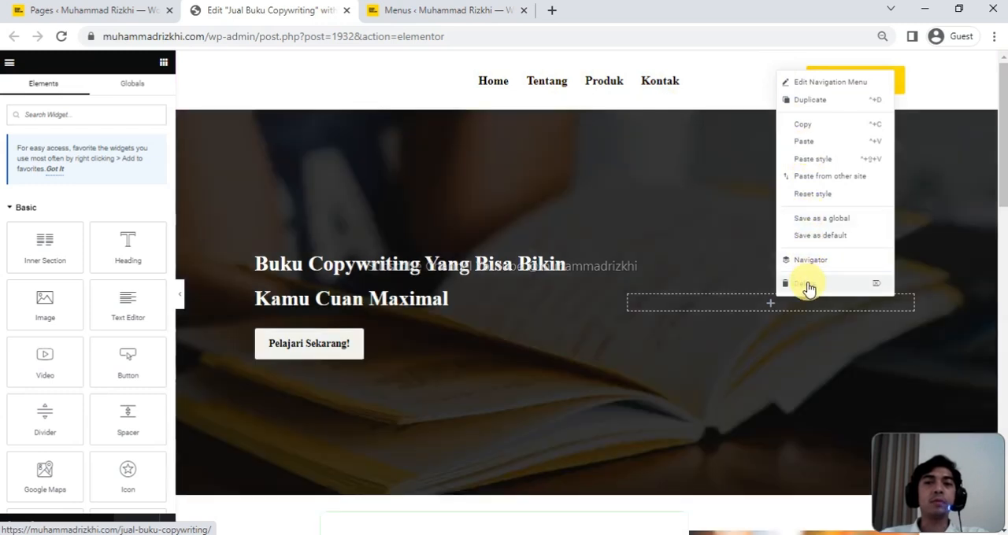
{"action": "left_click", "coordinate": [809, 287]}
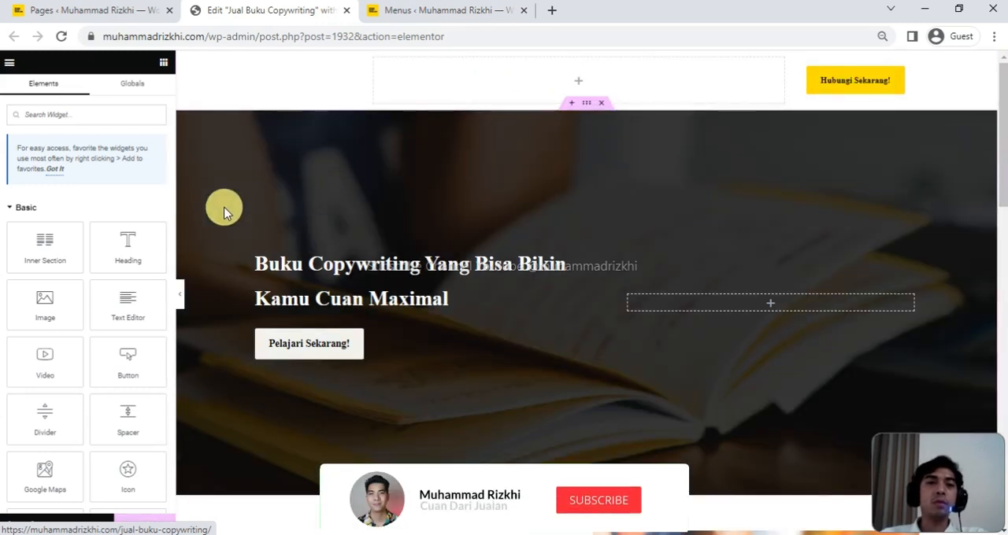
- Add a Navigation Menu widget to the empty header column and set its menu to Menu LP 4
{"action": "left_click", "coordinate": [76, 114]}
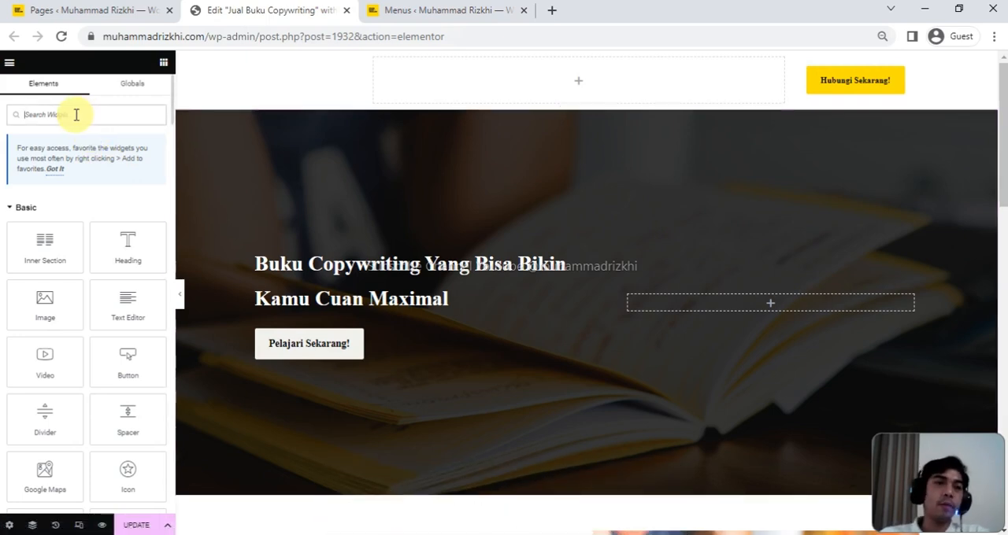
{"action": "type", "text": "menu"}
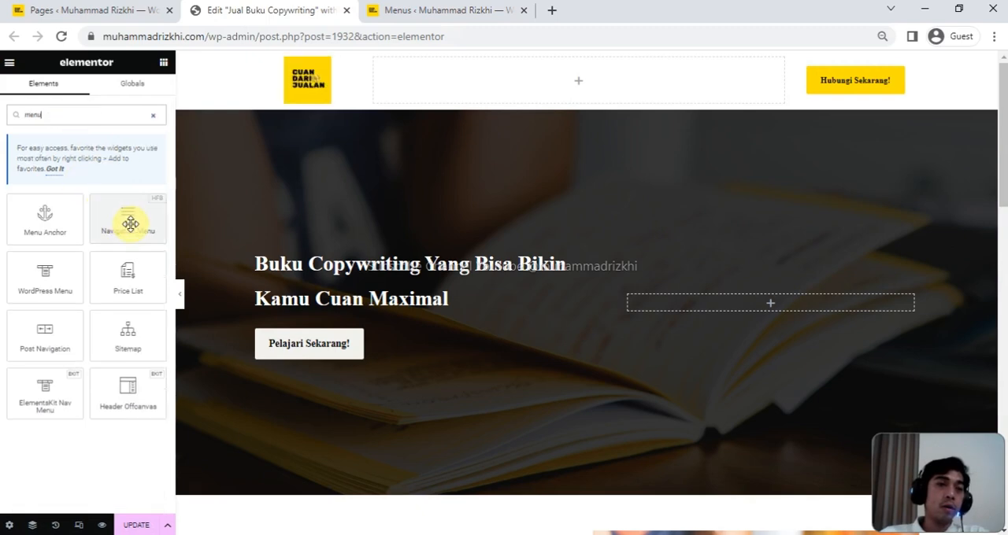
{"action": "left_click_drag", "start_coordinate": [208, 211], "coordinate": [584, 82]}
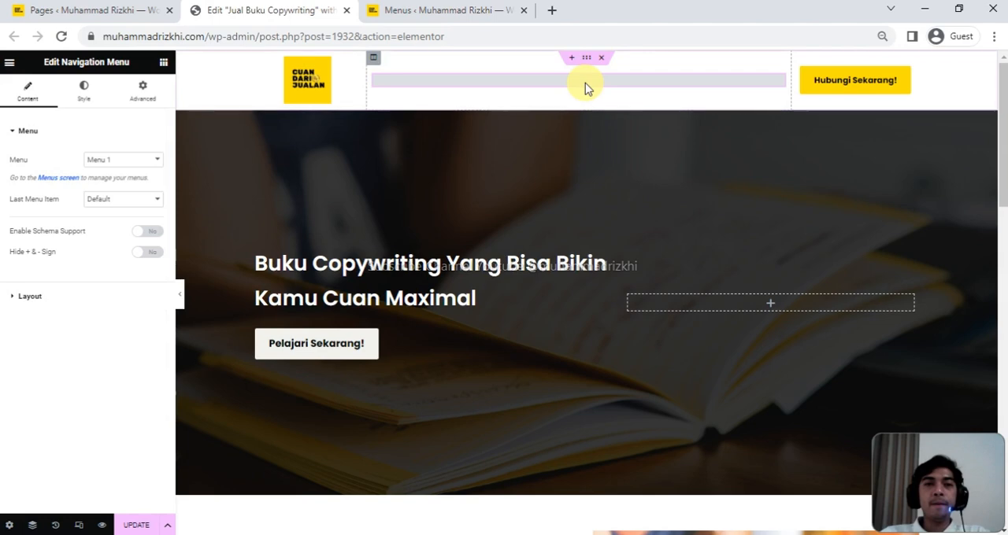
{"action": "left_click", "coordinate": [151, 162]}
{"action": "left_click", "coordinate": [126, 215]}
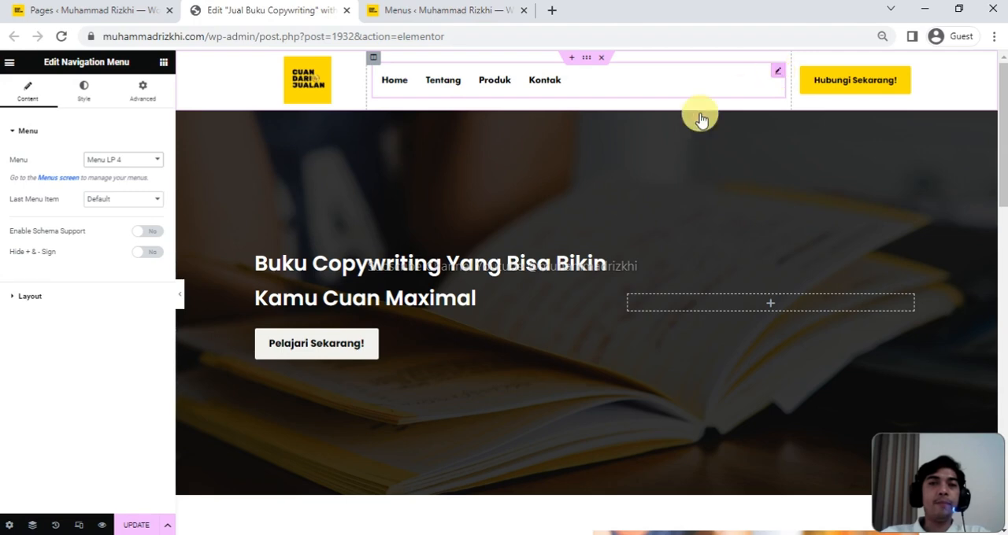
- Set the navigation menu's main menu font family to Poppins
{"action": "left_click", "coordinate": [85, 93]}
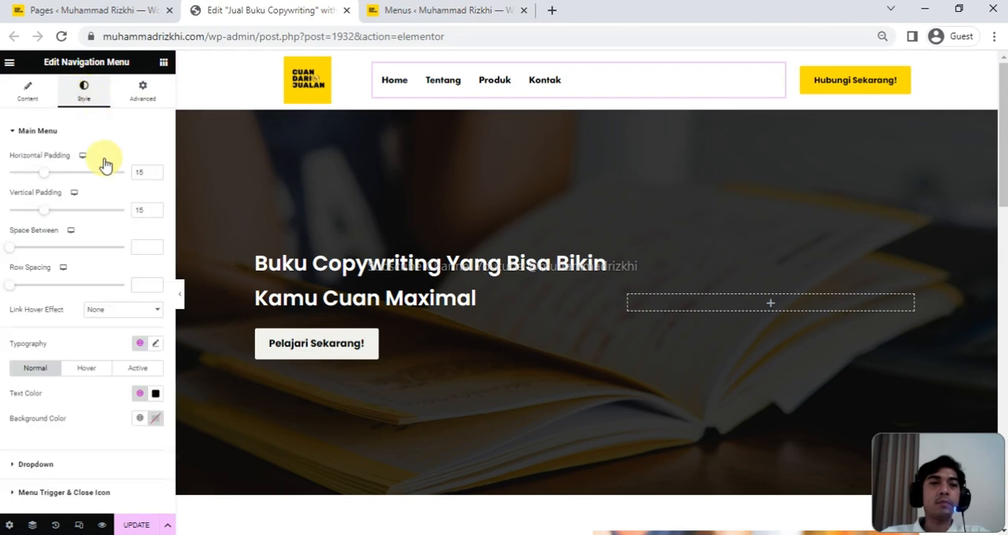
{"action": "left_click", "coordinate": [156, 345]}
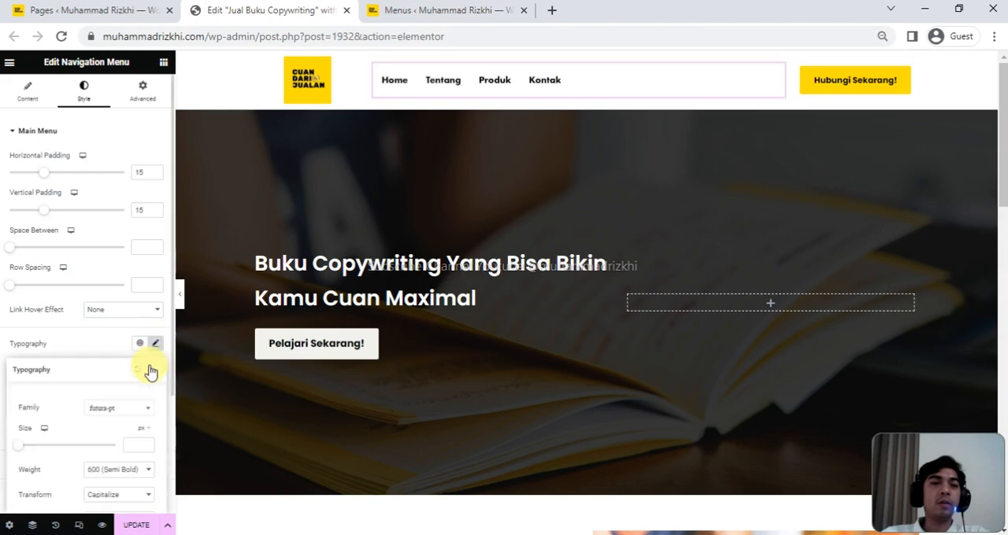
{"action": "scroll", "coordinate": [122, 398], "scroll_direction": "down", "scroll_amount": 1}
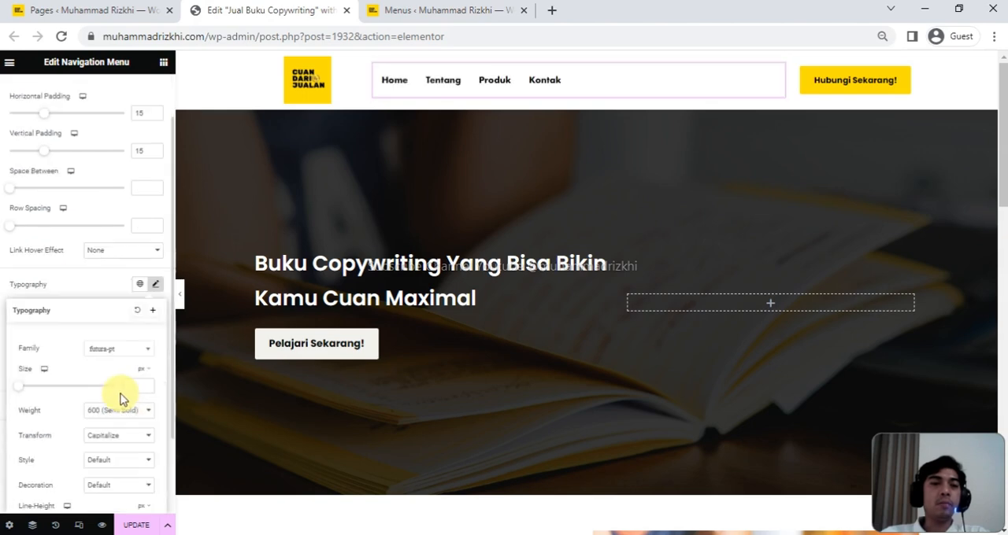
{"action": "left_click", "coordinate": [122, 351]}
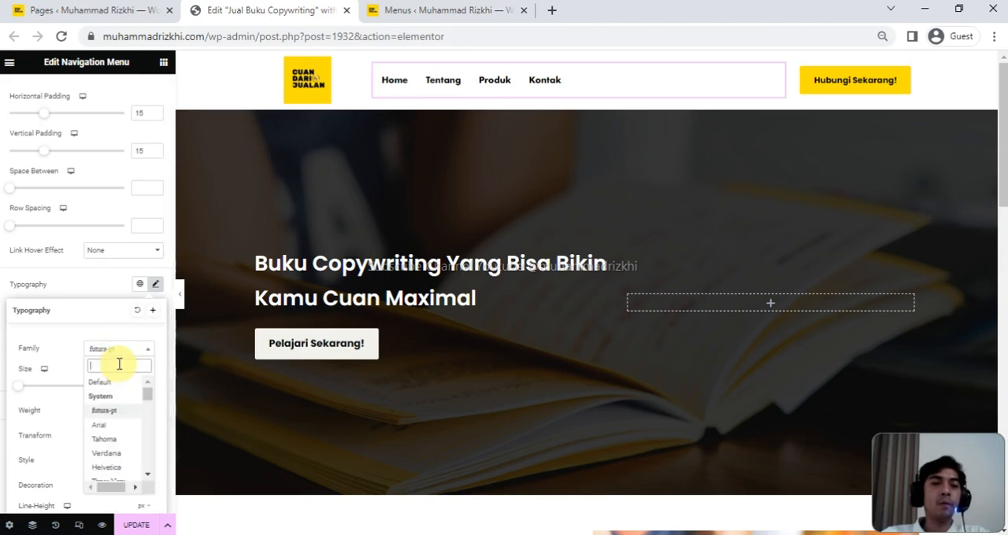
{"action": "type", "text": "pop"}
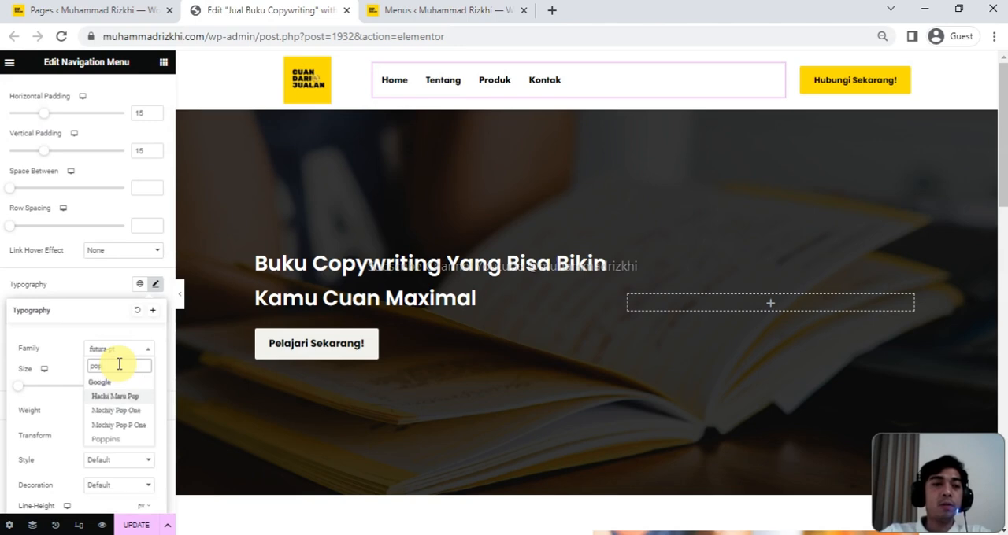
{"action": "type", "text": "pins"}
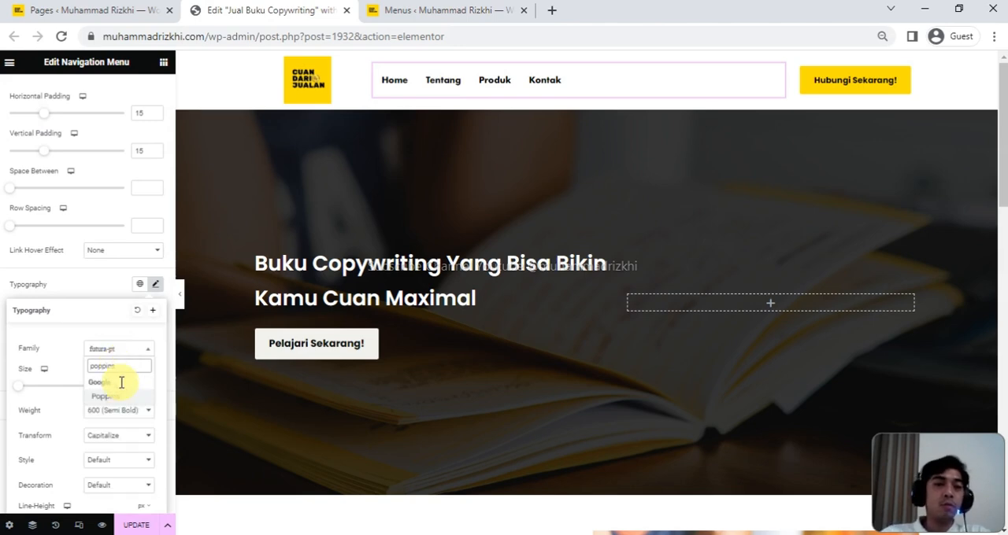
{"action": "left_click", "coordinate": [120, 399]}
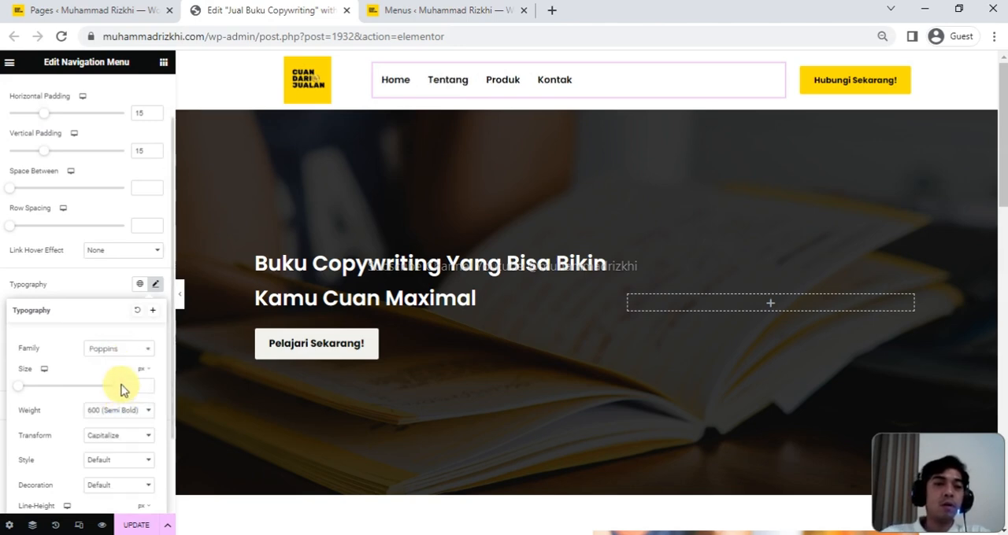
- Set the main menu typography to size 20 px and weight 700 (Bold)
{"action": "scroll", "coordinate": [99, 384], "scroll_direction": "down", "scroll_amount": 2}
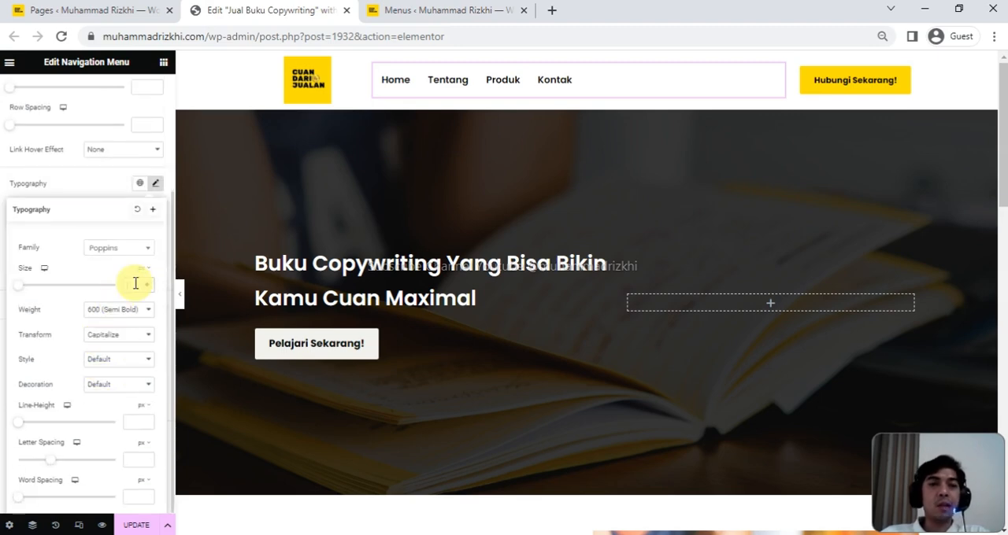
{"action": "type", "text": "21"}
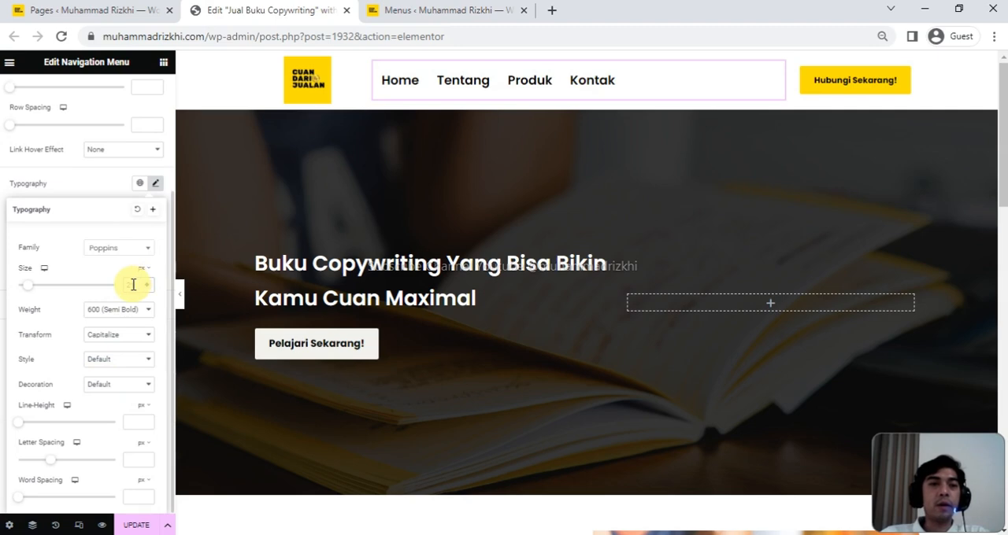
{"action": "key", "text": "Down"}
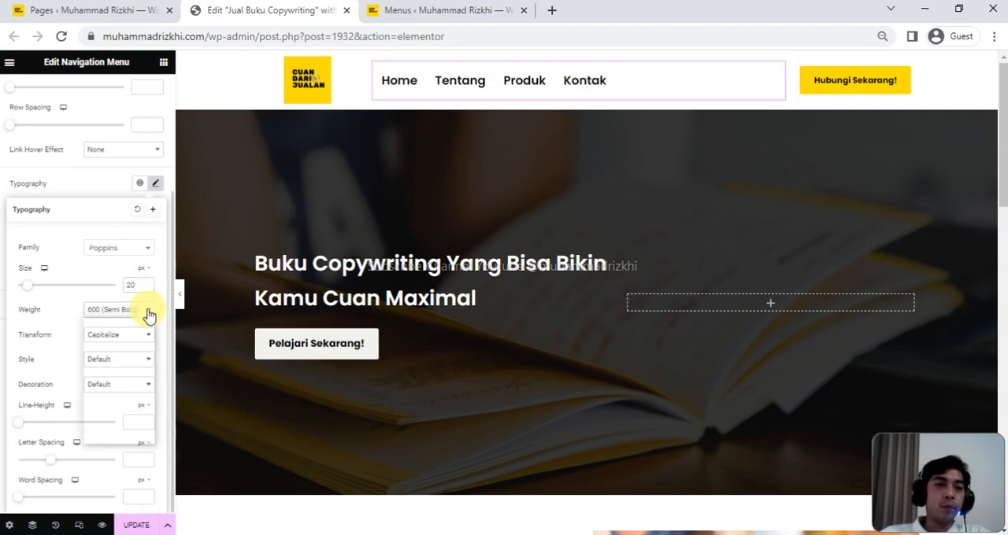
{"action": "left_click", "coordinate": [147, 314]}
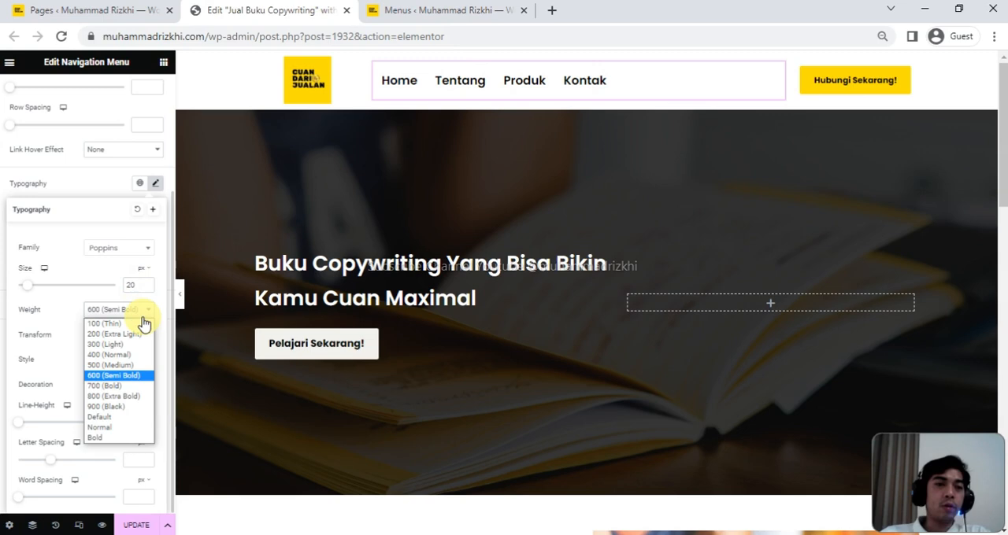
{"action": "left_click", "coordinate": [118, 385]}
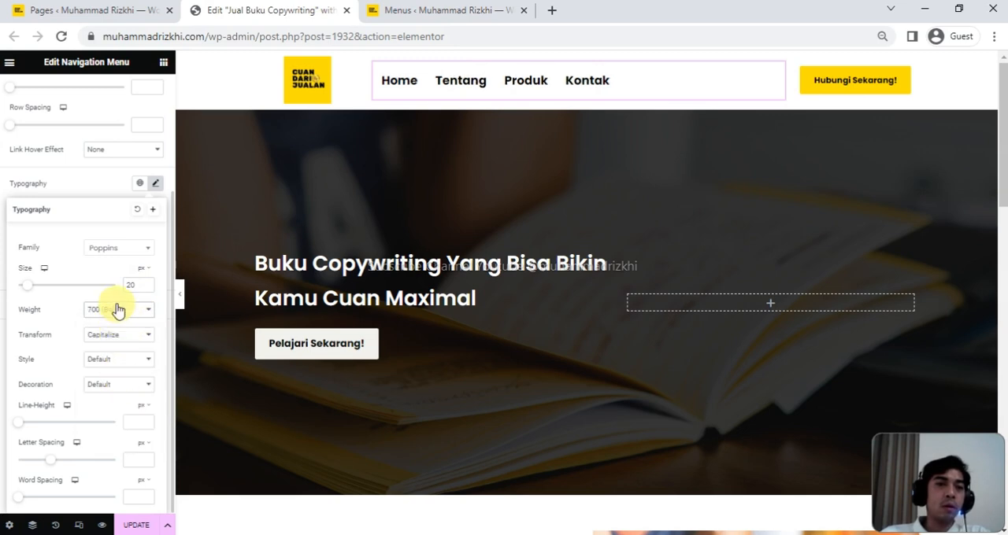
{"action": "left_click", "coordinate": [157, 190]}
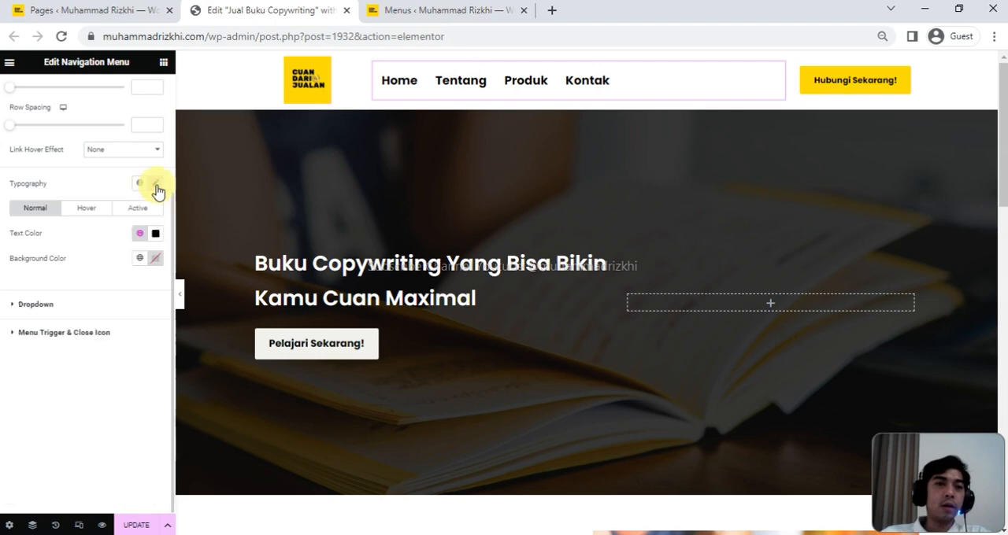
- Set the navigation menu's layout alignment to Center
{"action": "scroll", "coordinate": [63, 211], "scroll_direction": "up", "scroll_amount": 2}
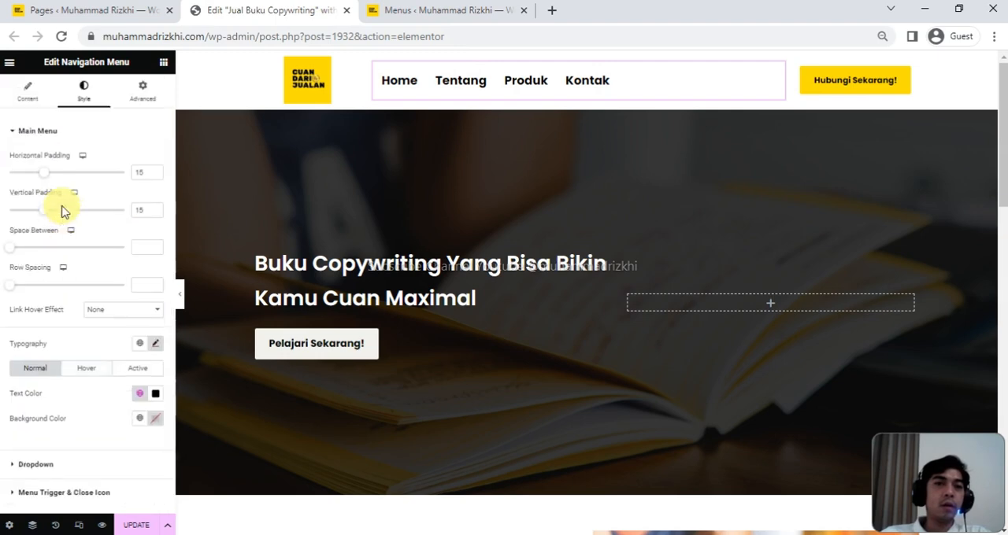
{"action": "left_click", "coordinate": [28, 93]}
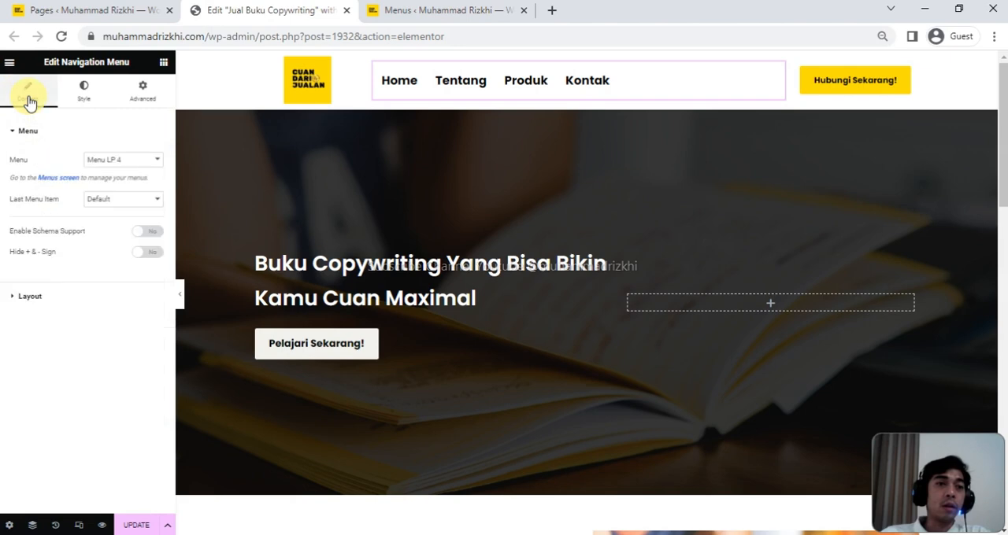
{"action": "left_click", "coordinate": [35, 304]}
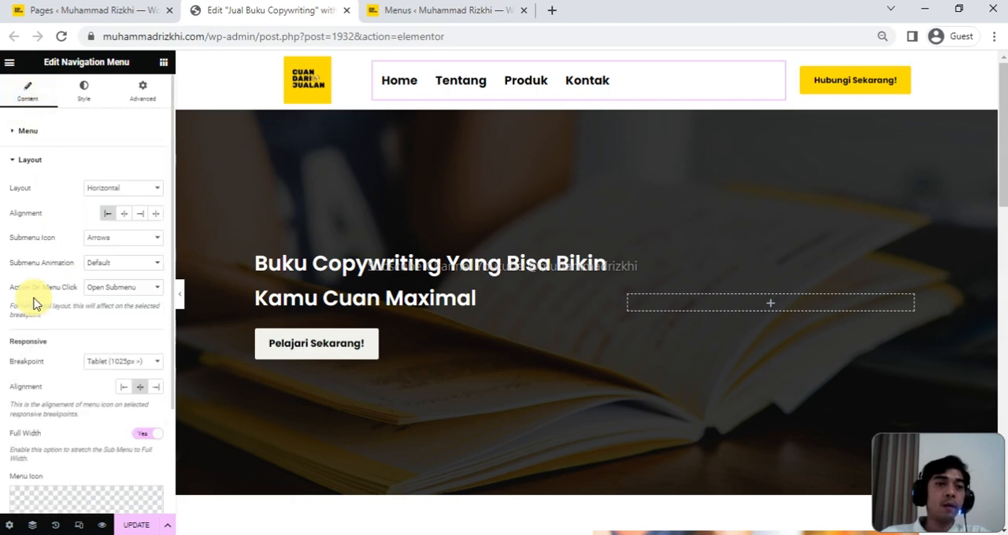
{"action": "left_click", "coordinate": [123, 219]}
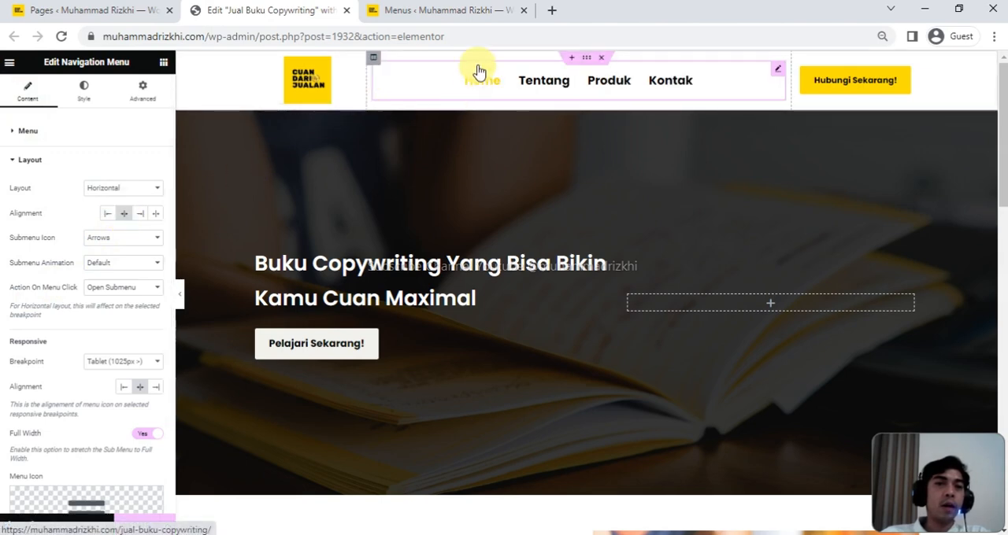
- Try Top vertical alignment on the header column holding the menu and return it to Middle
{"action": "left_click", "coordinate": [373, 60]}
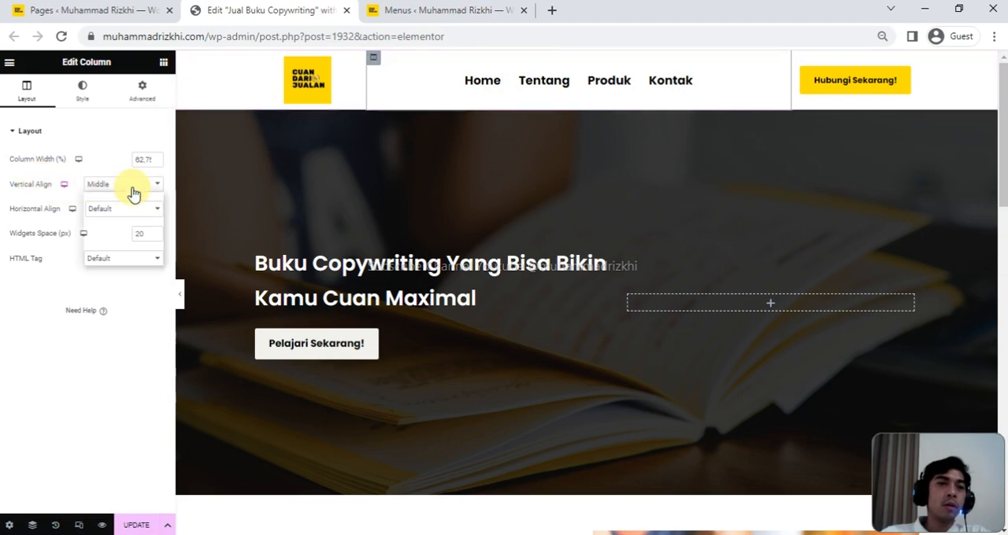
{"action": "left_click", "coordinate": [131, 195]}
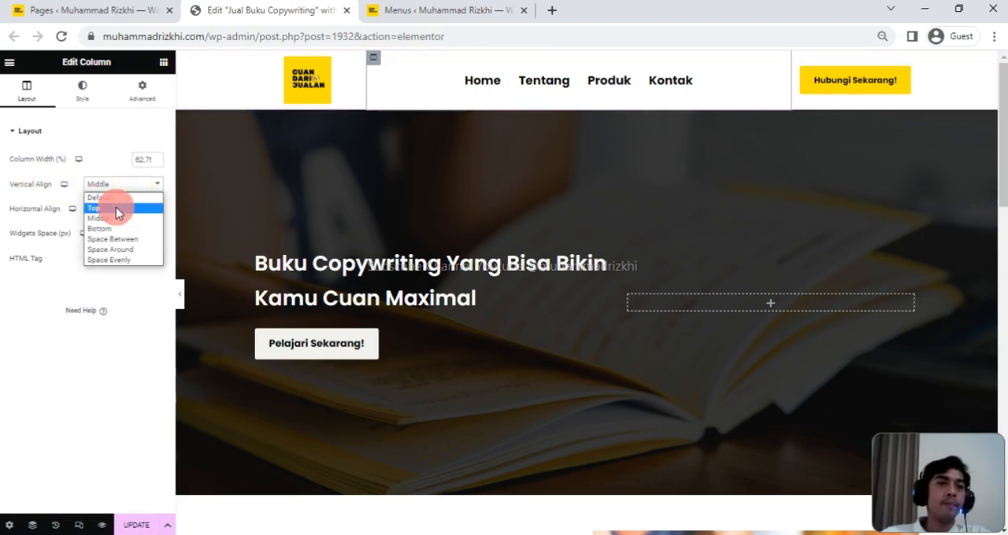
{"action": "left_click", "coordinate": [116, 208]}
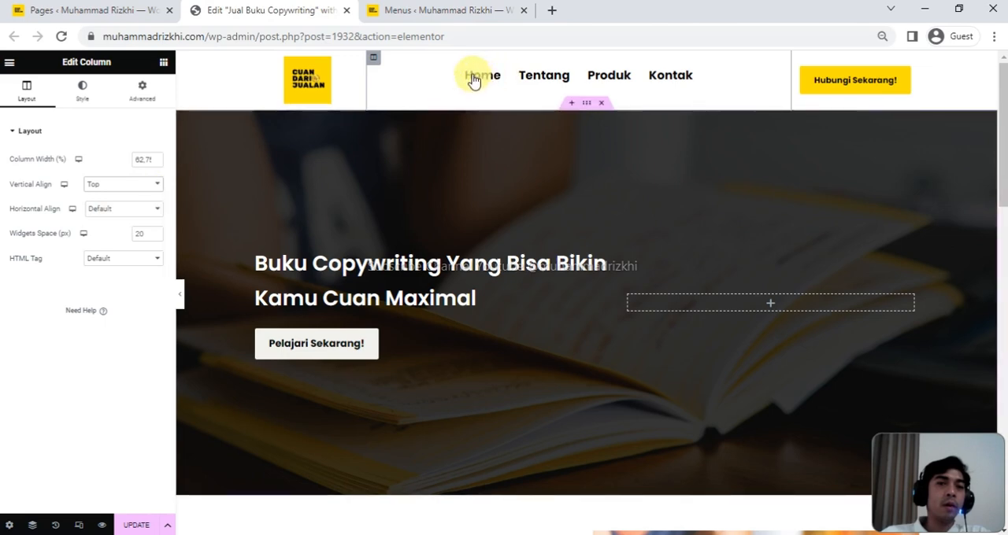
{"action": "left_click", "coordinate": [156, 191]}
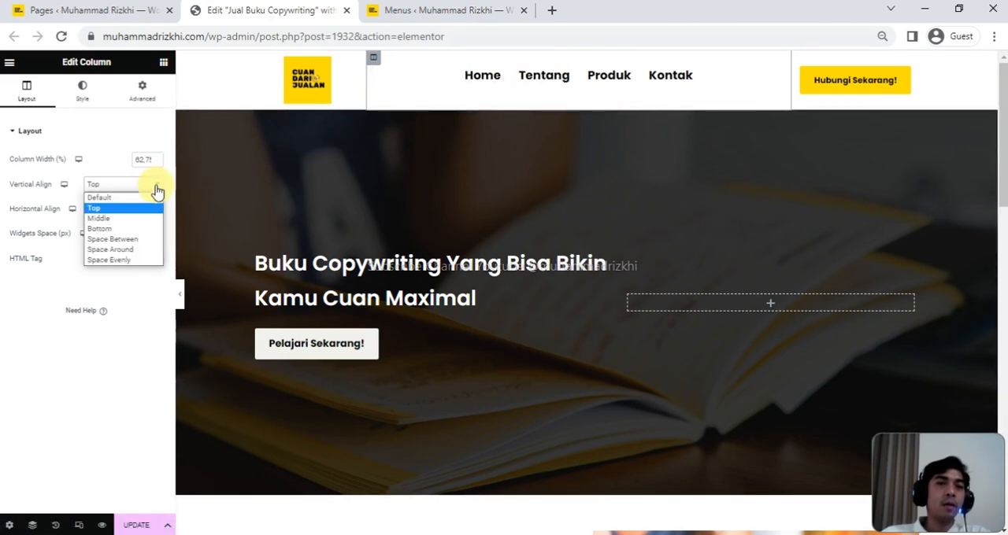
{"action": "left_click", "coordinate": [118, 219]}
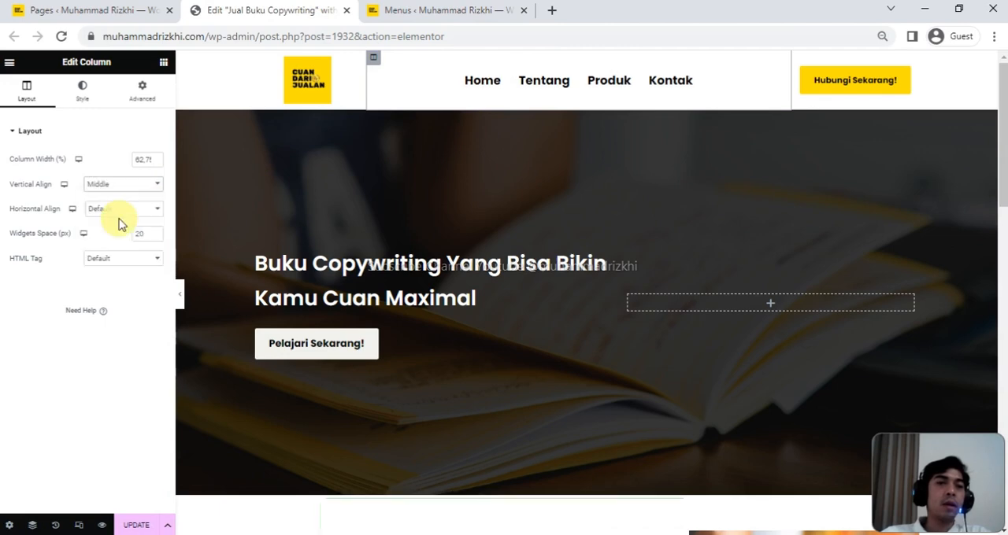
- Update the page and test the Tentang and Produk anchor links in the header menu
{"action": "left_click", "coordinate": [138, 523]}
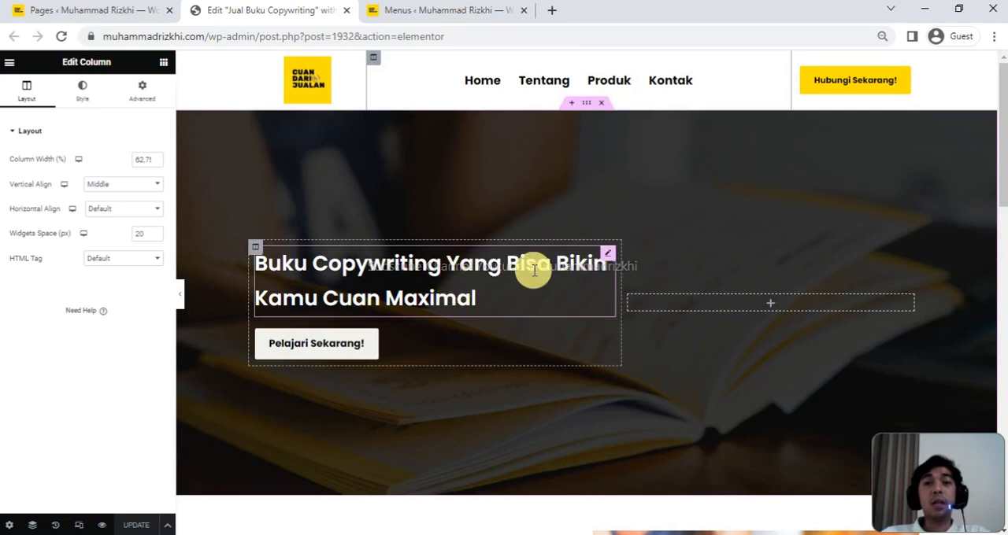
{"action": "left_click", "coordinate": [533, 91]}
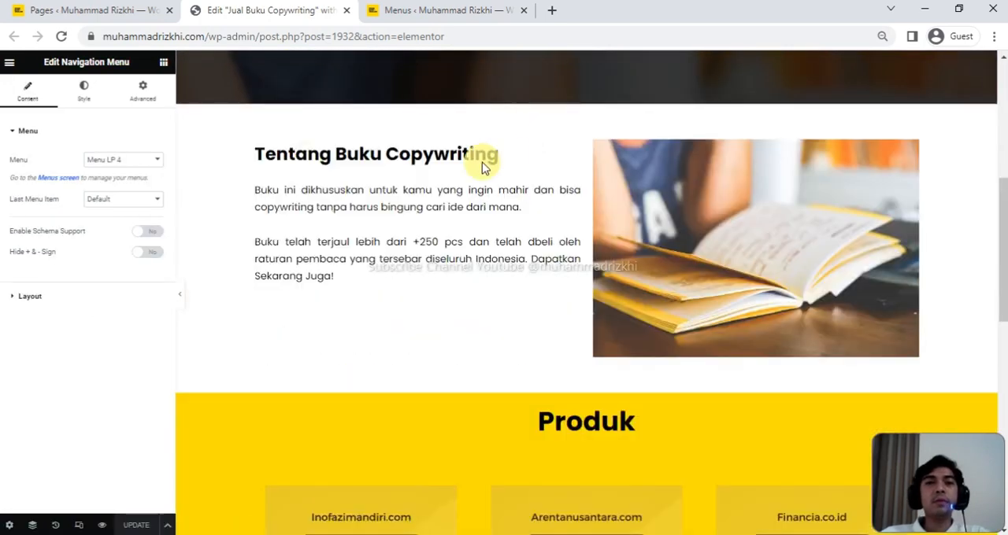
{"action": "scroll", "coordinate": [484, 152], "scroll_direction": "down", "scroll_amount": 1}
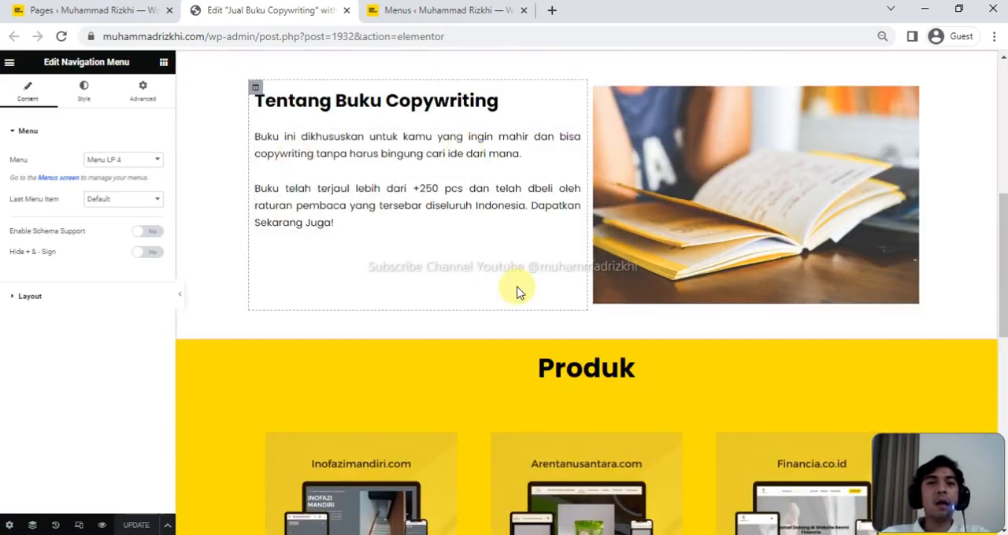
{"action": "scroll", "coordinate": [516, 288], "scroll_direction": "up", "scroll_amount": 5}
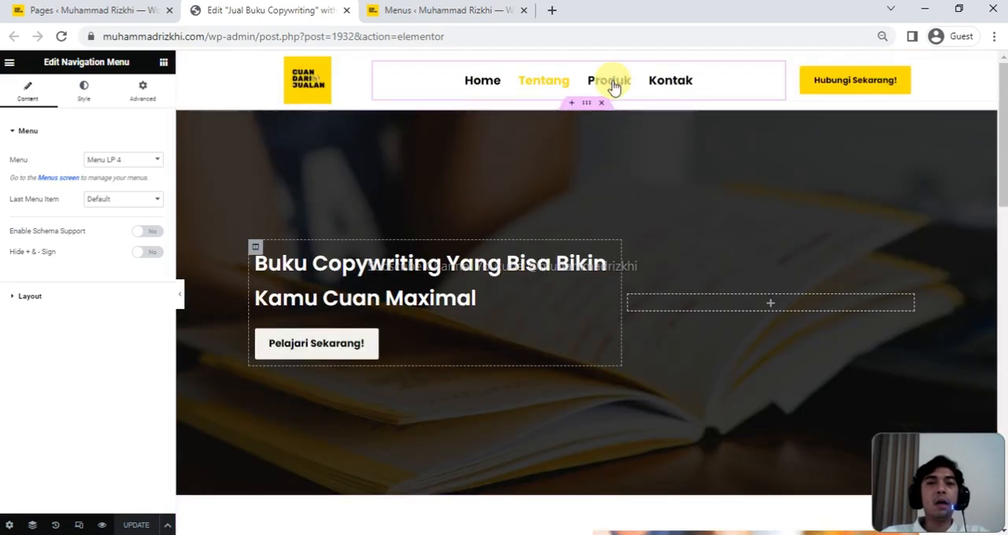
{"action": "left_click", "coordinate": [613, 80]}
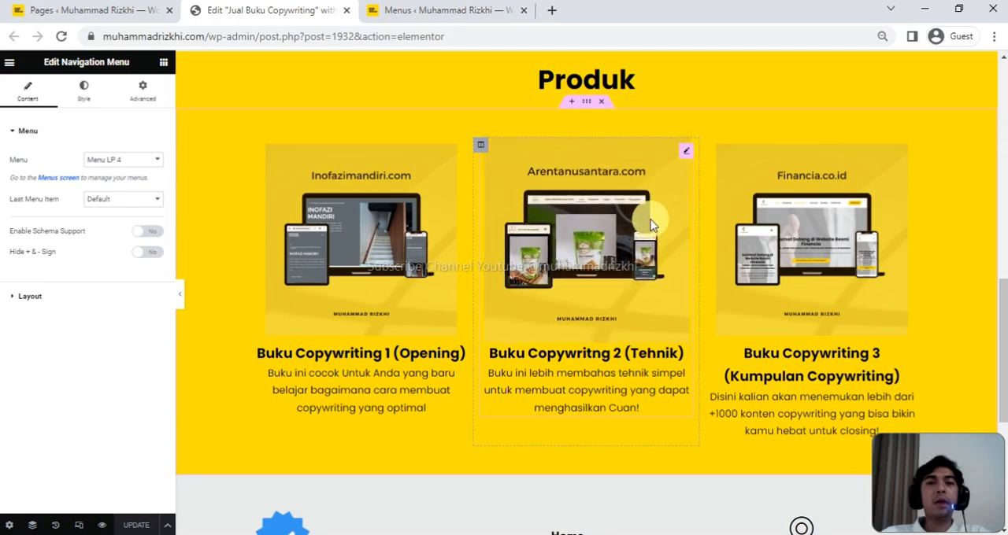
- Test the Kontak and Tentang anchor links in the header menu, checking which page section each one reaches
{"action": "scroll", "coordinate": [651, 218], "scroll_direction": "up", "scroll_amount": 5}
{"action": "left_click", "coordinate": [676, 88]}
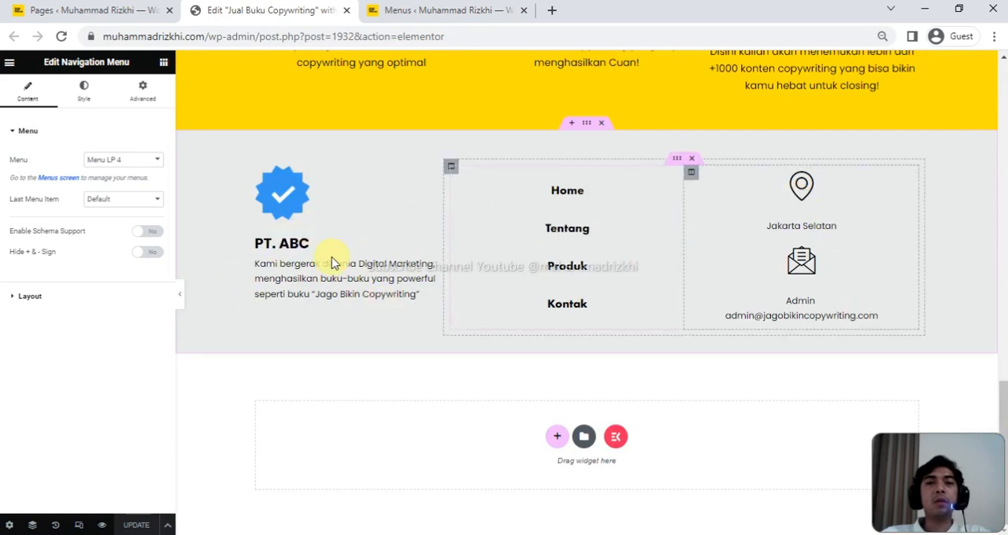
{"action": "scroll", "coordinate": [581, 315], "scroll_direction": "up", "scroll_amount": 15}
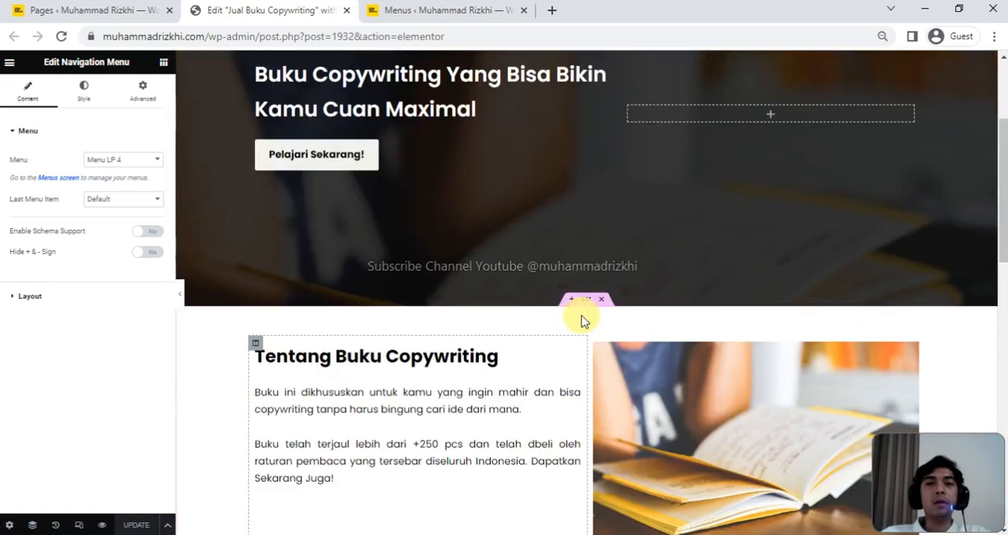
{"action": "scroll", "coordinate": [581, 315], "scroll_direction": "down", "scroll_amount": 14}
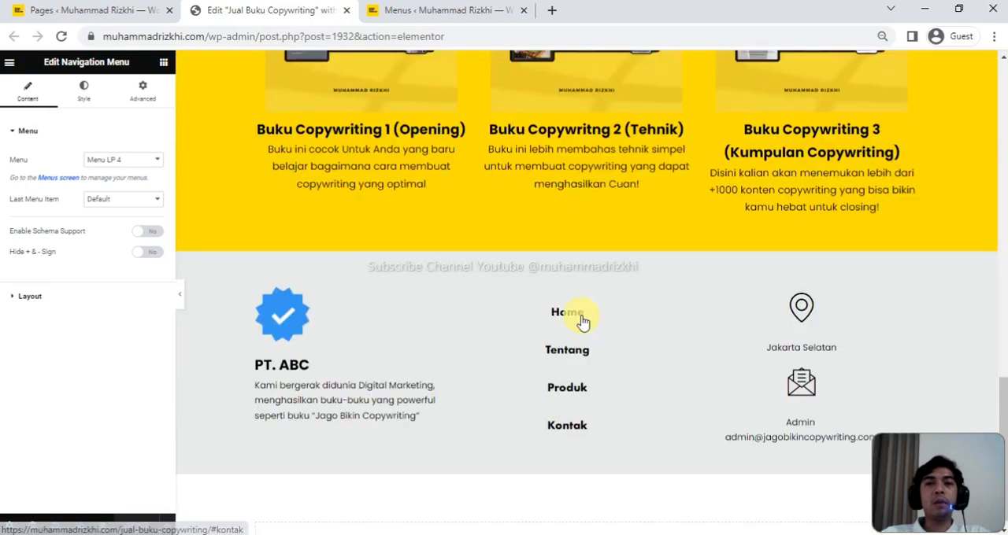
{"action": "scroll", "coordinate": [581, 315], "scroll_direction": "up", "scroll_amount": 15}
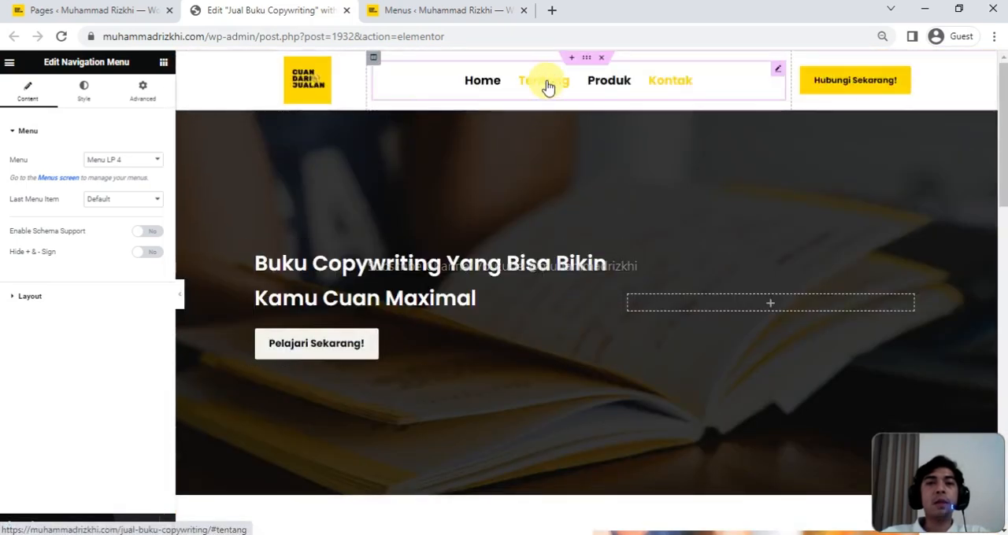
{"action": "left_click", "coordinate": [548, 85]}
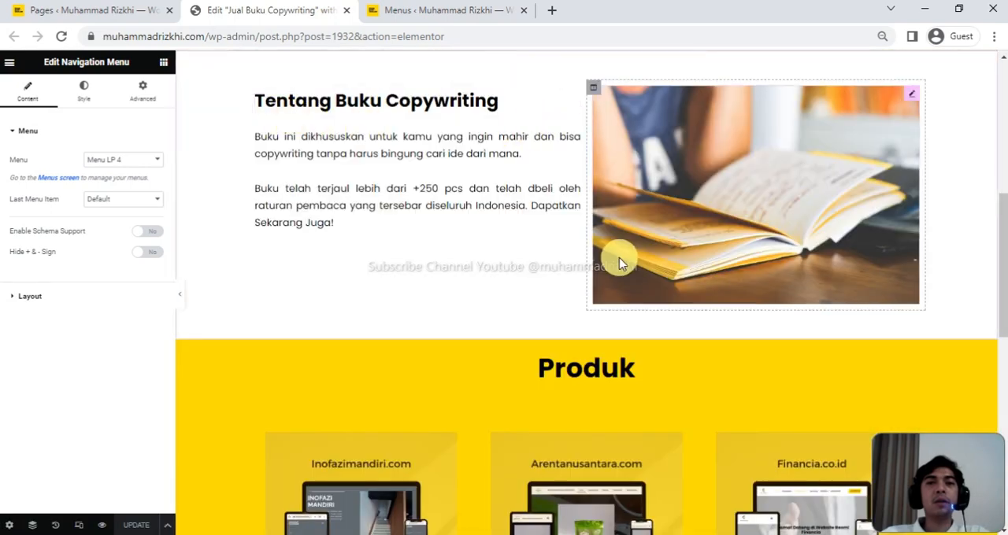
- Re-enter tentang as the CSS ID of the Tentang Buku Copywriting section
{"action": "scroll", "coordinate": [618, 262], "scroll_direction": "up", "scroll_amount": 3}
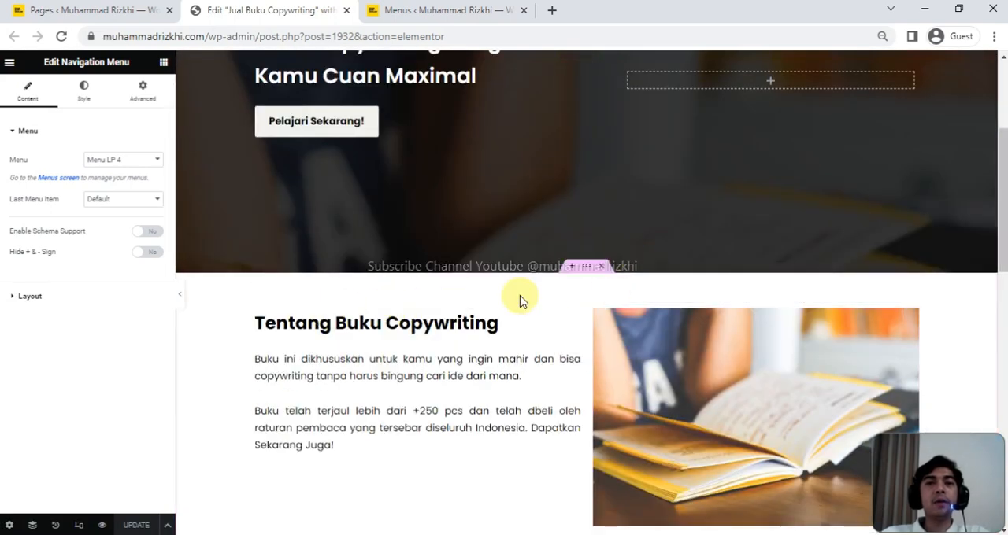
{"action": "left_click", "coordinate": [589, 270]}
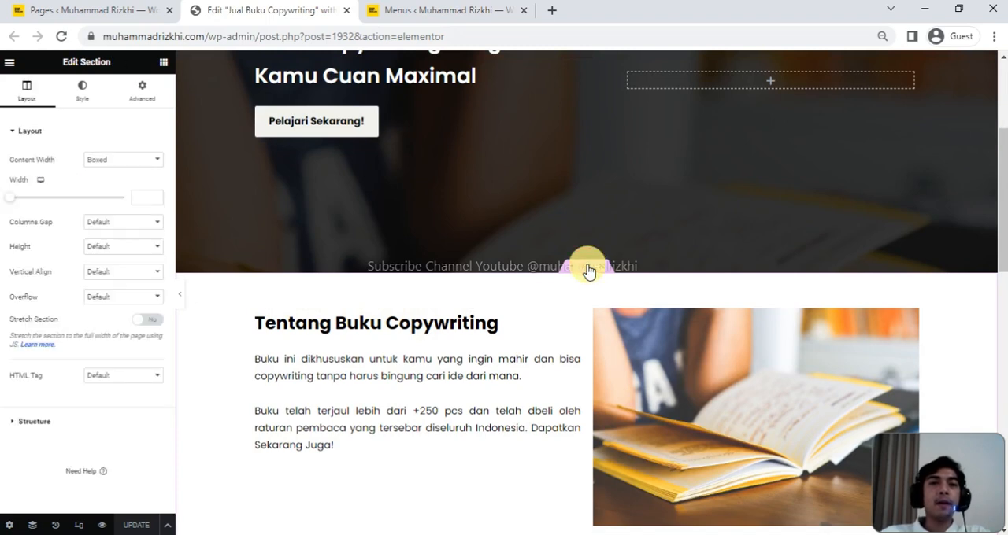
{"action": "left_click", "coordinate": [149, 99]}
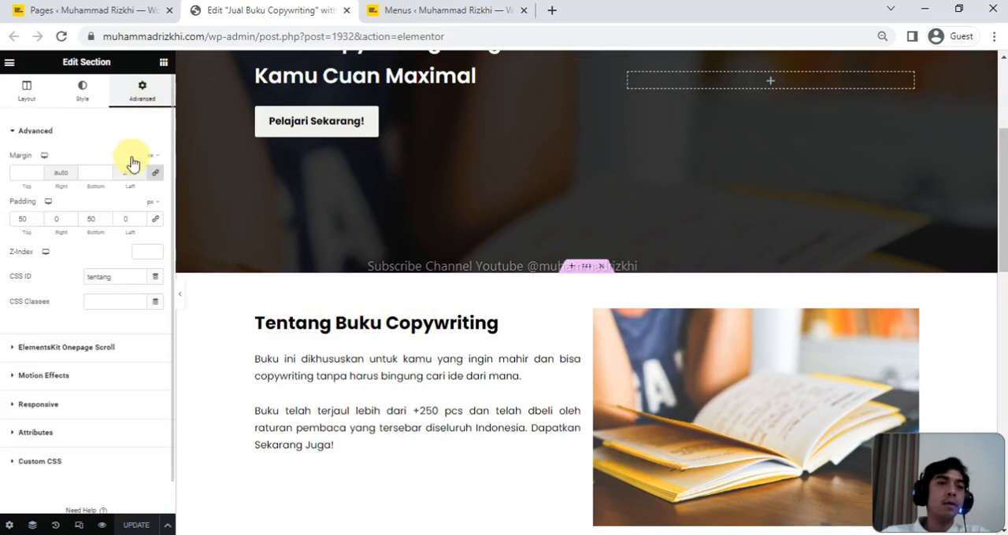
{"action": "left_click_drag", "start_coordinate": [87, 277], "coordinate": [120, 283]}
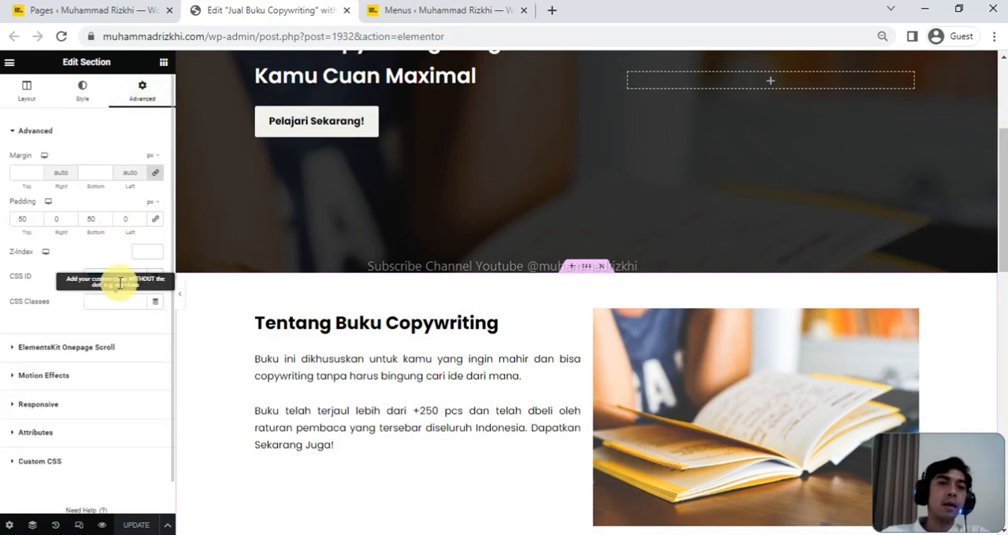
{"action": "key", "text": "BackSpace"}
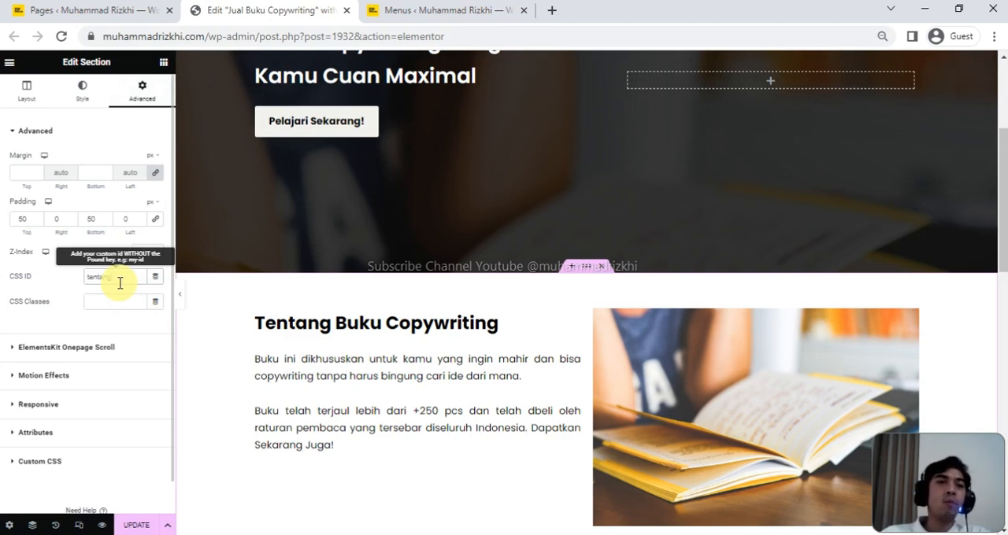
- Switch to the WordPress Menus page and examine the URL of Menu LP 4's Tentang item through to its anchor ending
{"action": "left_click", "coordinate": [445, 12]}
{"action": "scroll", "coordinate": [333, 360], "scroll_direction": "down", "scroll_amount": 4}
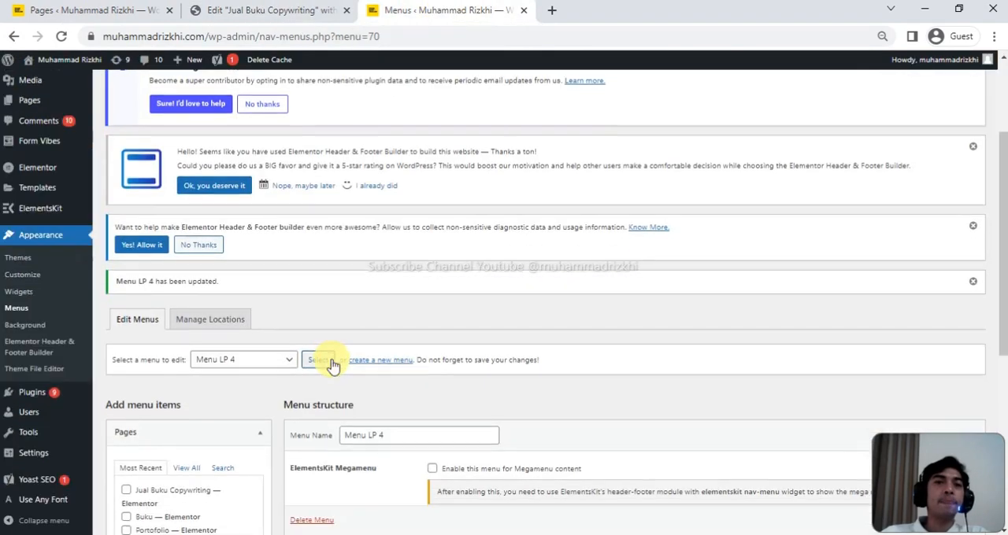
{"action": "scroll", "coordinate": [333, 360], "scroll_direction": "down", "scroll_amount": 3}
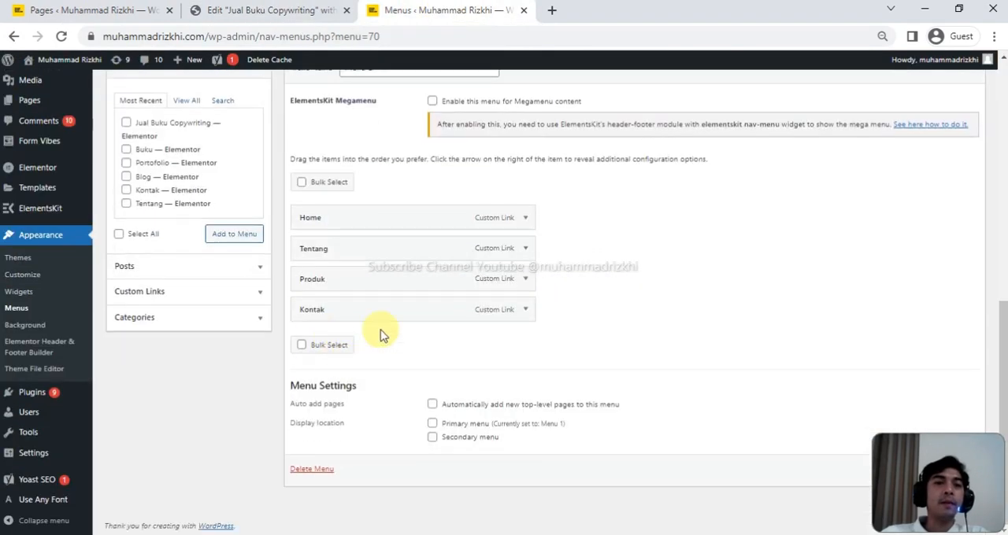
{"action": "left_click", "coordinate": [525, 250]}
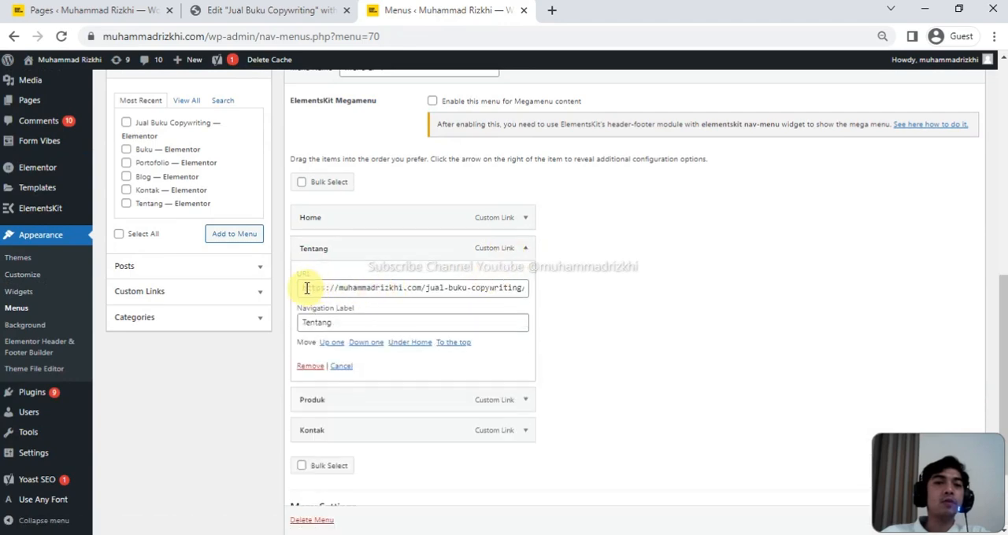
{"action": "left_click", "coordinate": [417, 287]}
{"action": "left_click_drag", "start_coordinate": [425, 287], "coordinate": [519, 291]}
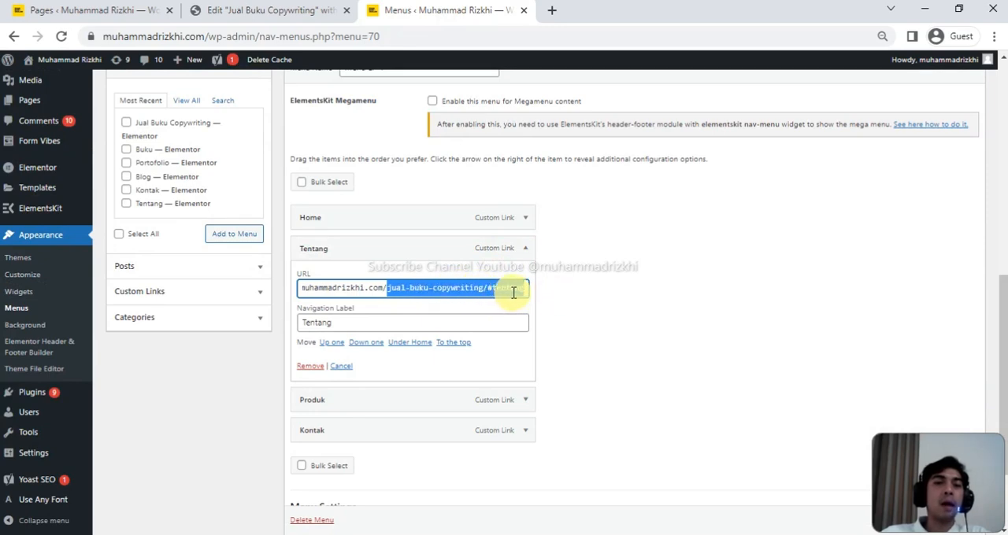
{"action": "left_click", "coordinate": [556, 291]}
{"action": "left_click", "coordinate": [513, 293]}
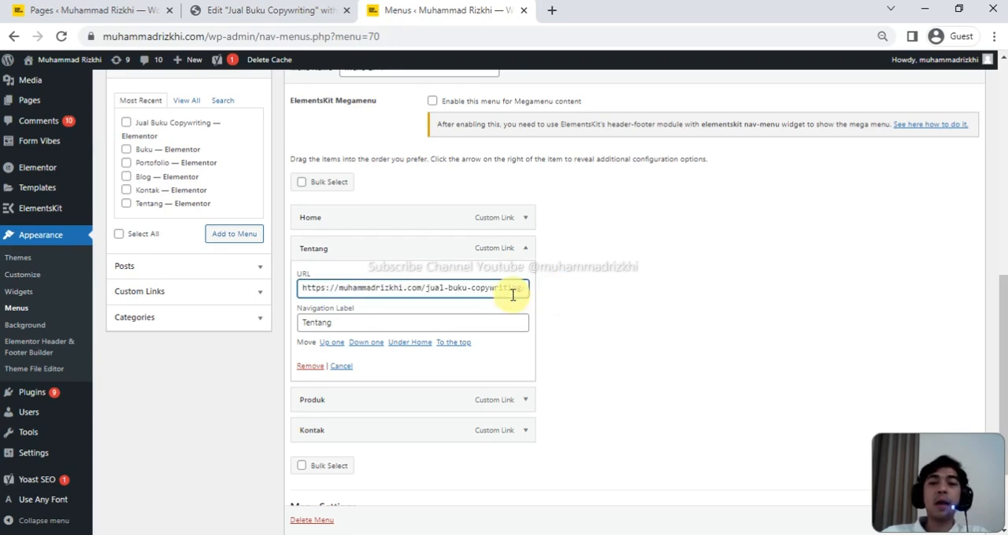
{"action": "key", "text": "Right"}
{"action": "key", "text": "Right"}
{"action": "key", "text": "Right"}
{"action": "key", "text": "Right"}
{"action": "key", "text": "Right"}
{"action": "key", "text": "Right"}
{"action": "key", "text": "Right"}
{"action": "key", "text": "Right"}
{"action": "key", "text": "Right"}
{"action": "key", "text": "Right"}
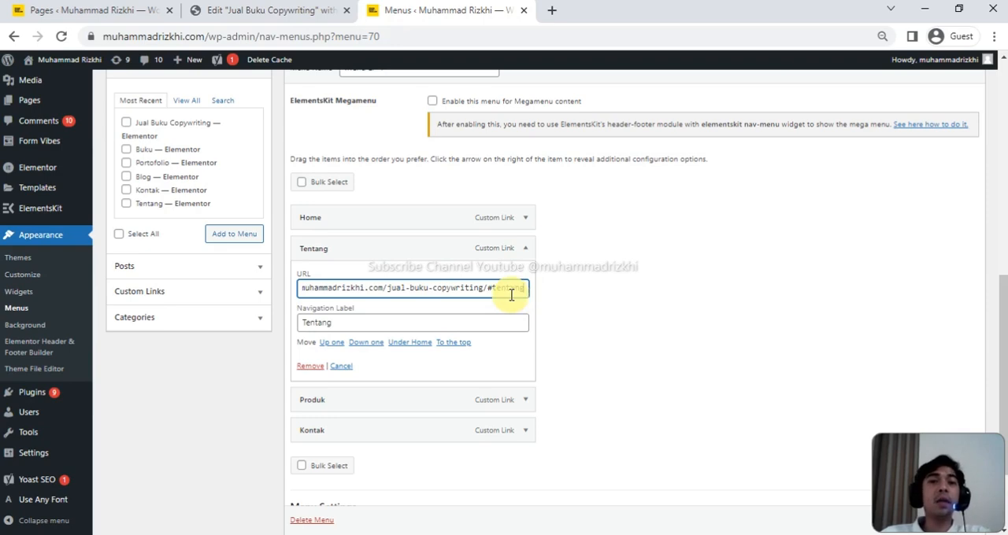
- Back in the Elementor page editor, set the Produk heading section's CSS ID to produk and update the page
{"action": "left_click", "coordinate": [236, 10]}
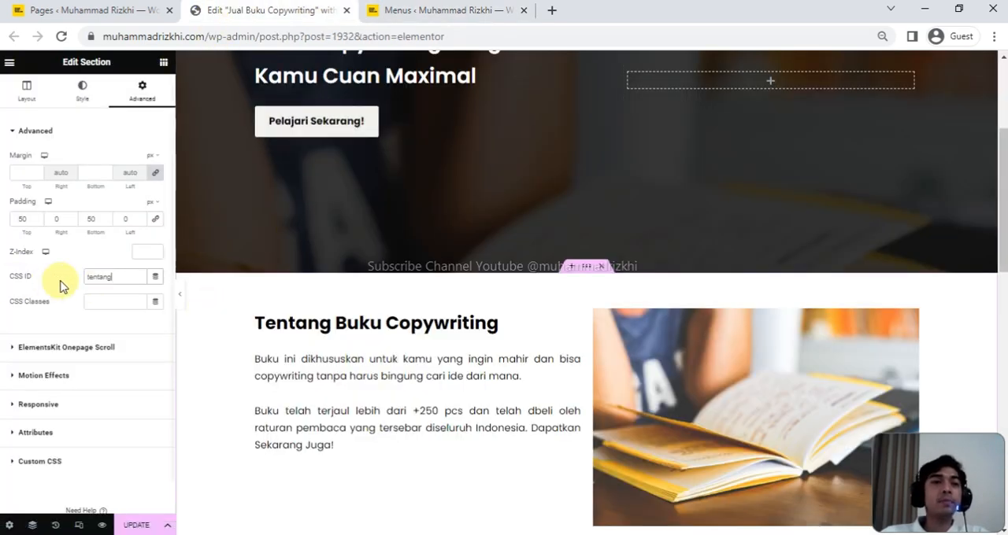
{"action": "scroll", "coordinate": [529, 384], "scroll_direction": "down", "scroll_amount": 1}
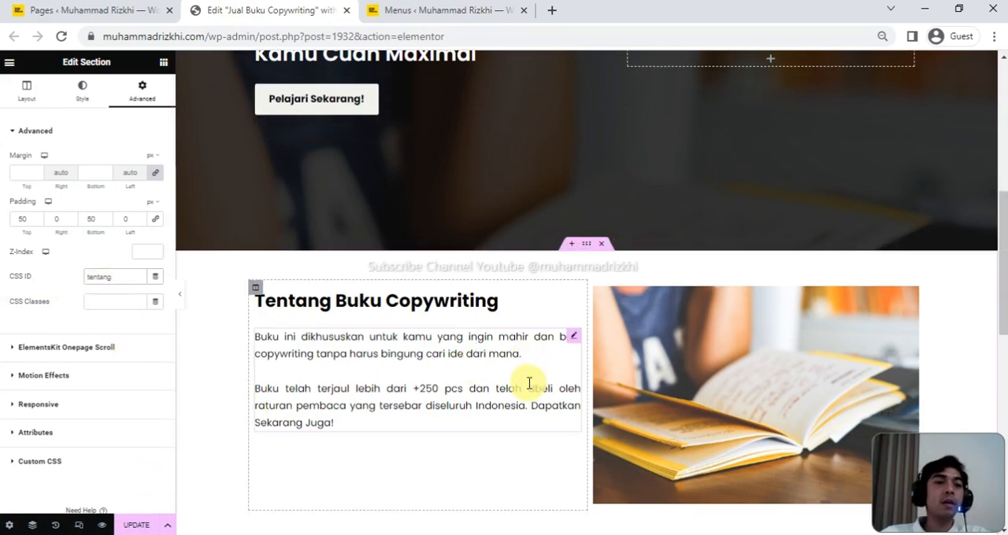
{"action": "scroll", "coordinate": [529, 383], "scroll_direction": "down", "scroll_amount": 5}
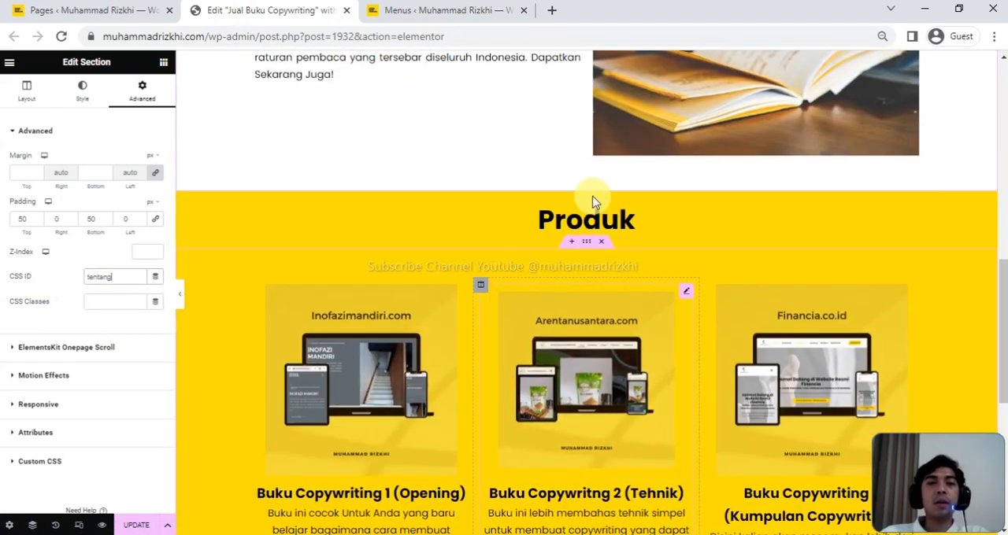
{"action": "scroll", "coordinate": [594, 202], "scroll_direction": "down", "scroll_amount": 1}
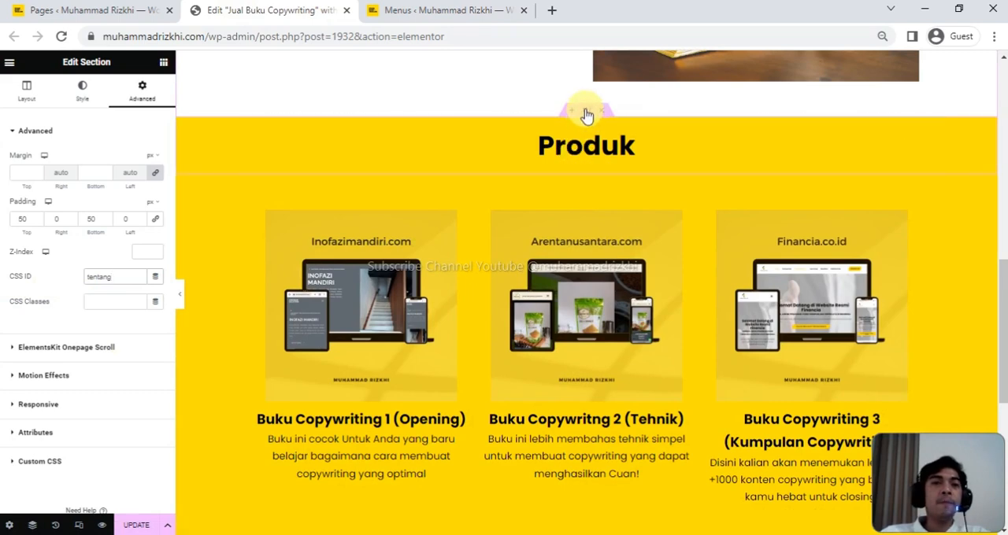
{"action": "left_click", "coordinate": [586, 115]}
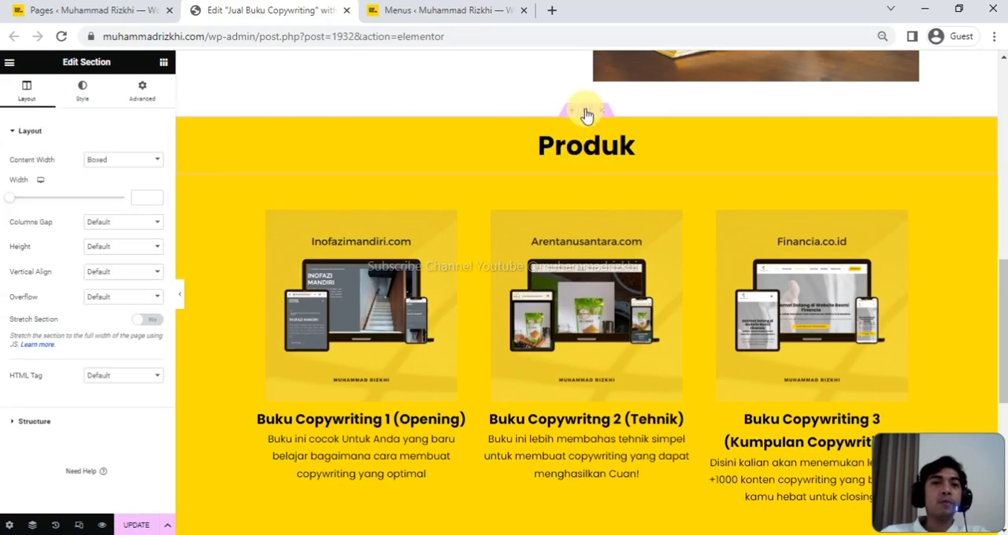
{"action": "left_click", "coordinate": [143, 92]}
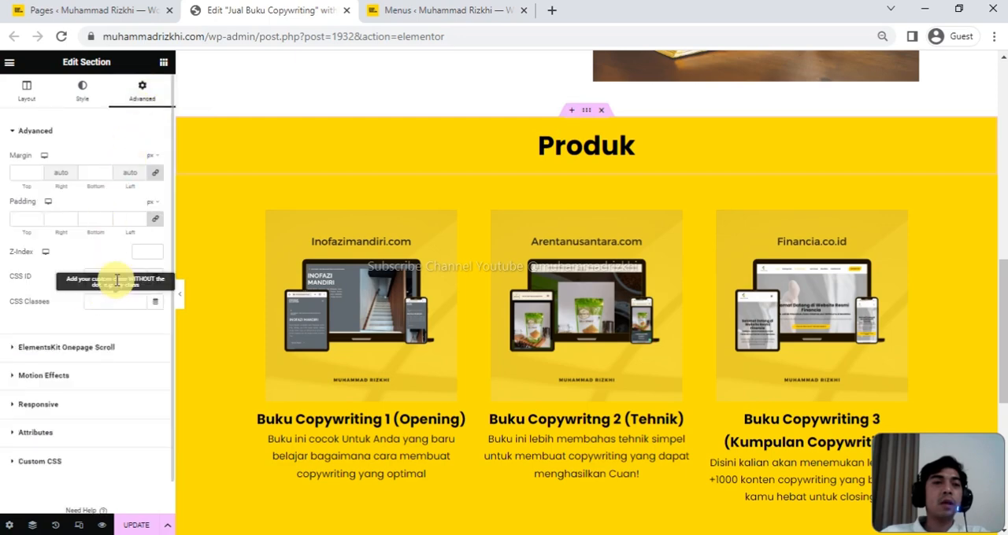
{"action": "left_click_drag", "start_coordinate": [122, 275], "coordinate": [68, 277]}
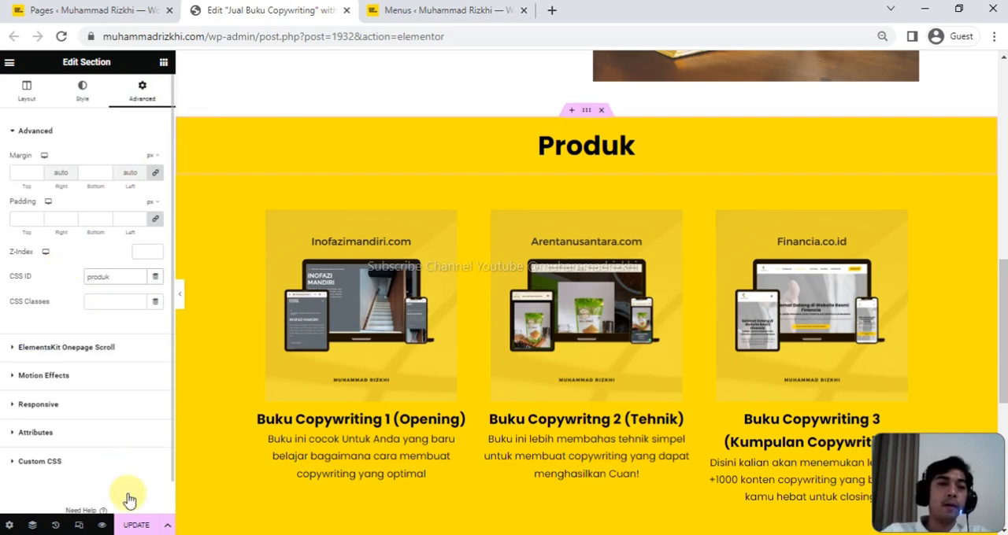
{"action": "left_click", "coordinate": [138, 523]}
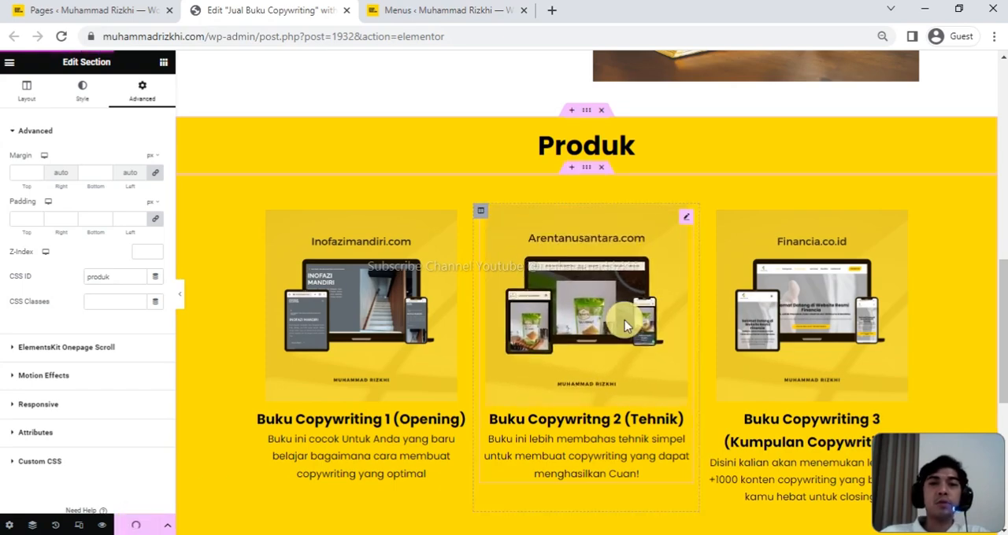
- Set the CSS ID of the grey footer section with the company details to kontak and update the page
{"action": "scroll", "coordinate": [624, 323], "scroll_direction": "down", "scroll_amount": 3}
{"action": "scroll", "coordinate": [624, 322], "scroll_direction": "down", "scroll_amount": 3}
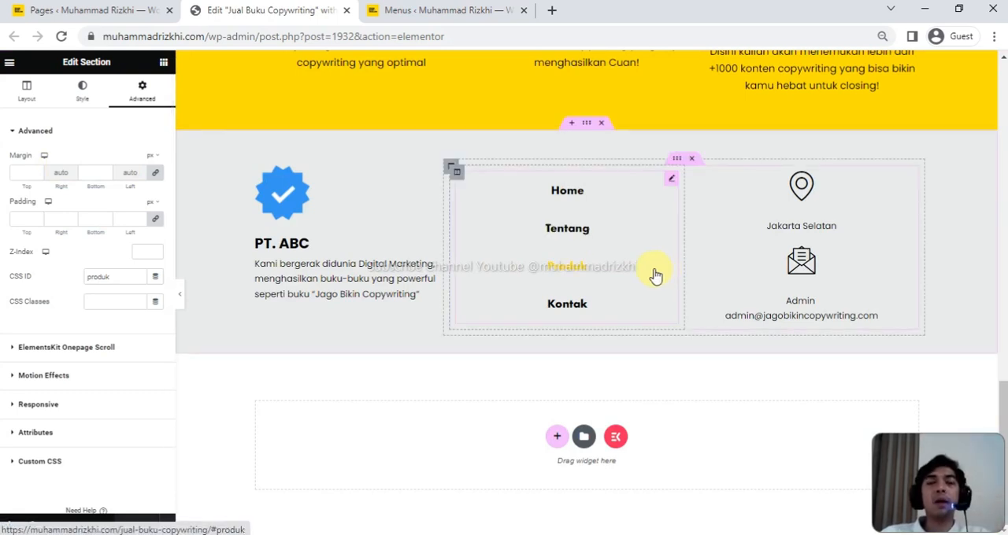
{"action": "left_click", "coordinate": [589, 128]}
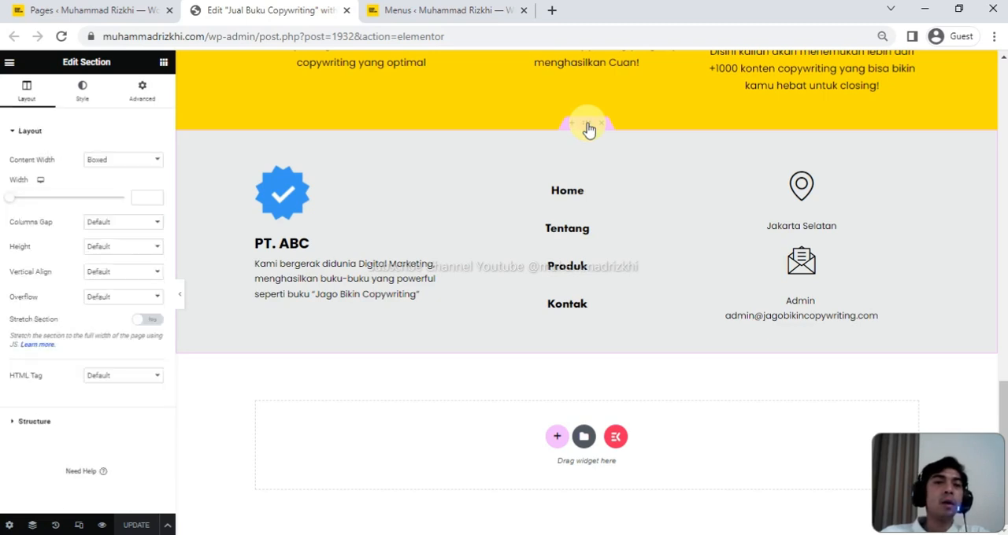
{"action": "left_click", "coordinate": [150, 96]}
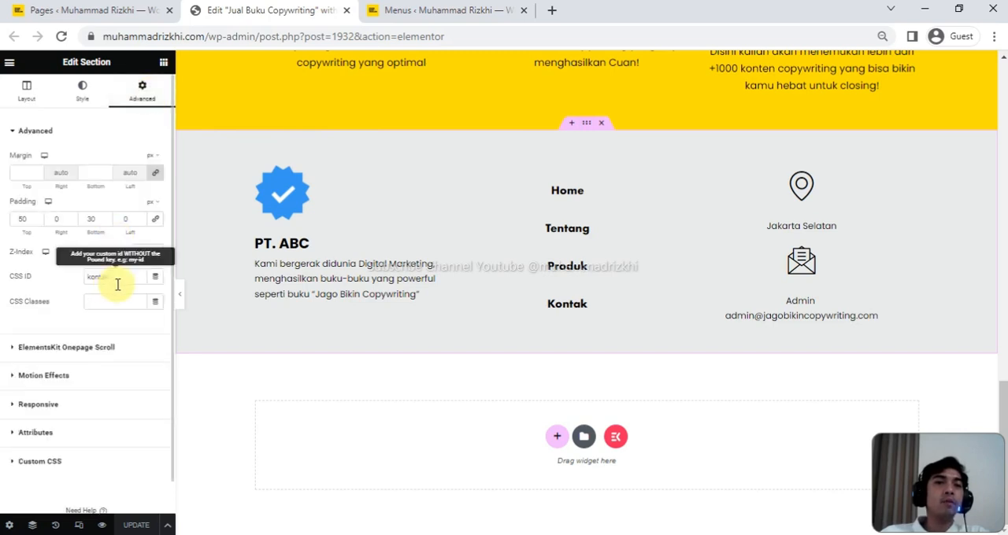
{"action": "left_click_drag", "start_coordinate": [108, 280], "coordinate": [84, 284]}
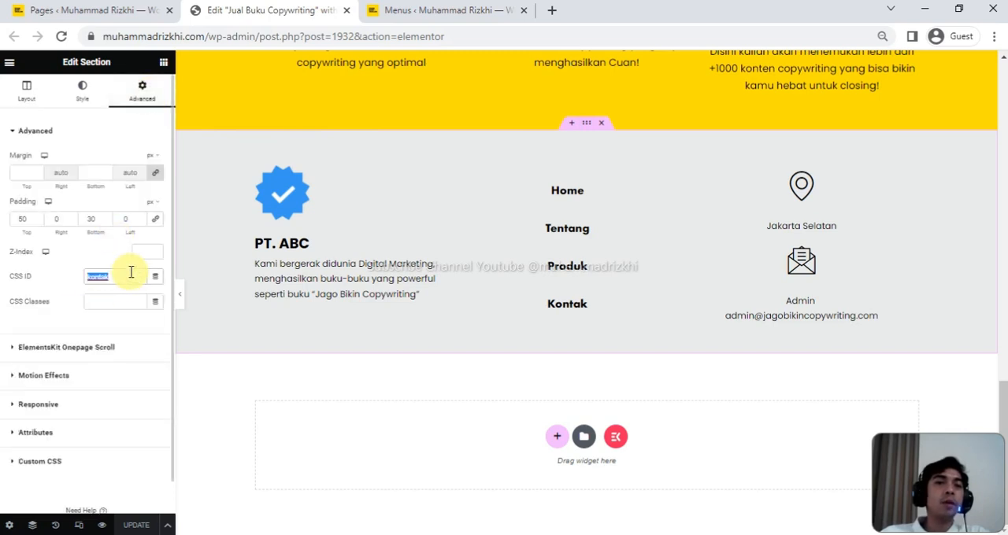
{"action": "type", "text": "ko"}
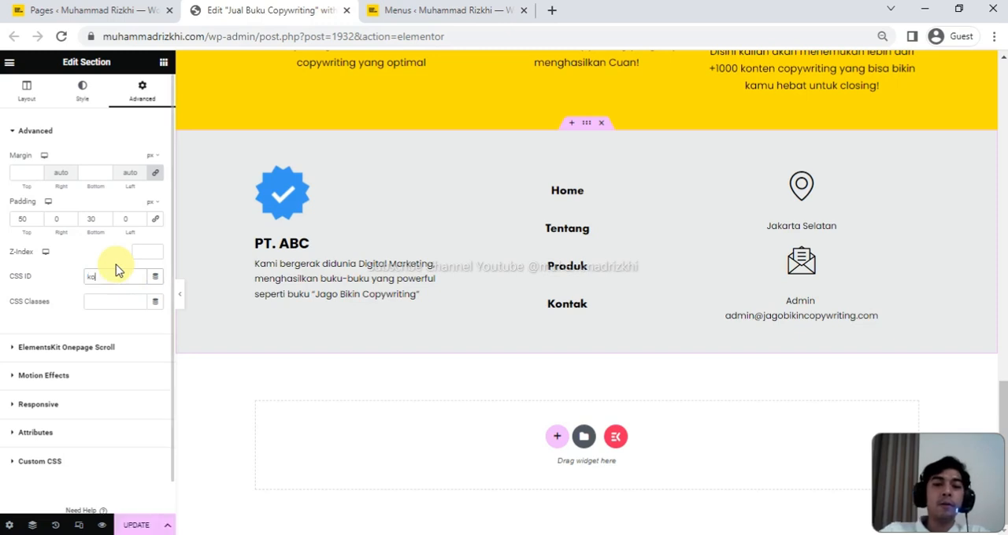
{"action": "type", "text": "ntak"}
{"action": "left_click", "coordinate": [140, 526]}
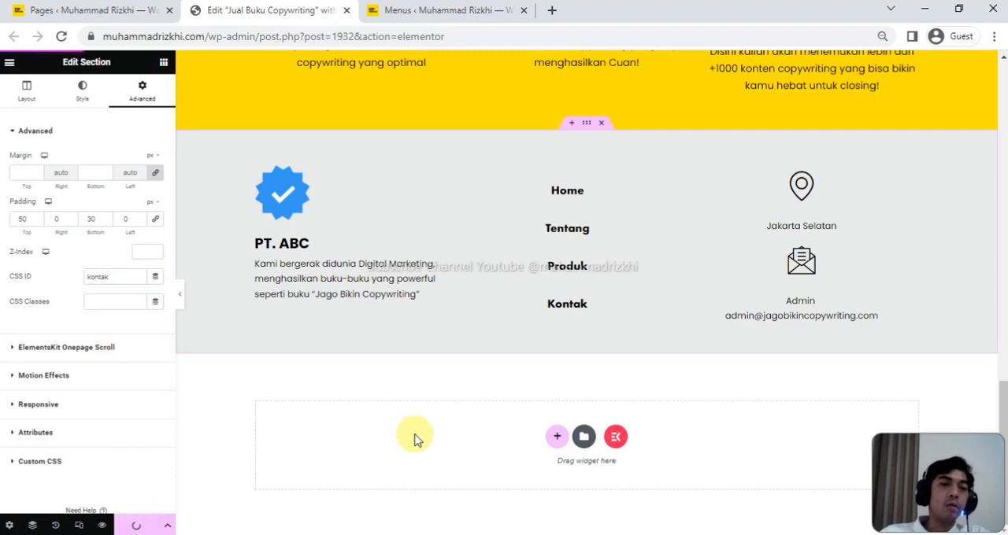
- Test the Tentang anchor link in the header menu and return to the page header
{"action": "scroll", "coordinate": [515, 429], "scroll_direction": "up", "scroll_amount": 10}
{"action": "scroll", "coordinate": [515, 429], "scroll_direction": "up", "scroll_amount": 5}
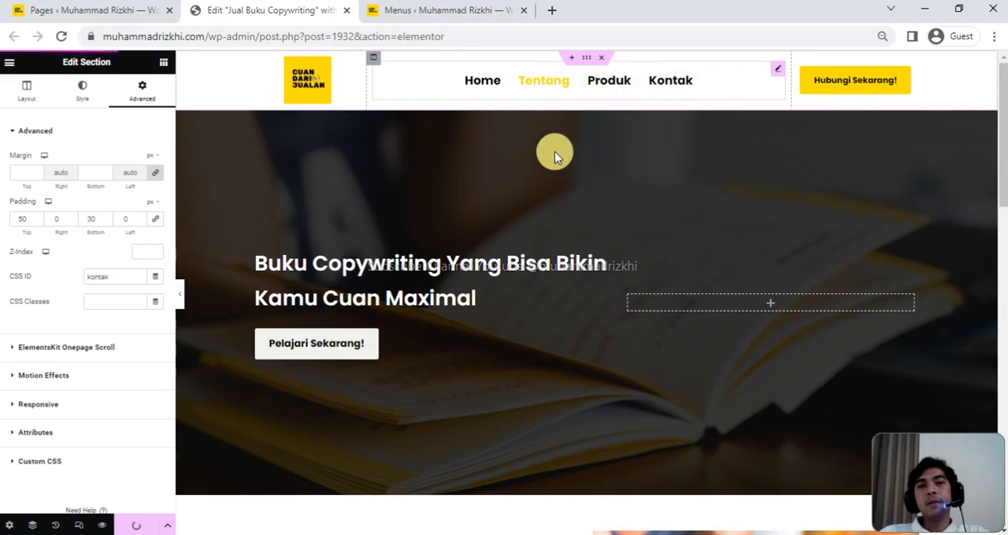
{"action": "left_click", "coordinate": [546, 89]}
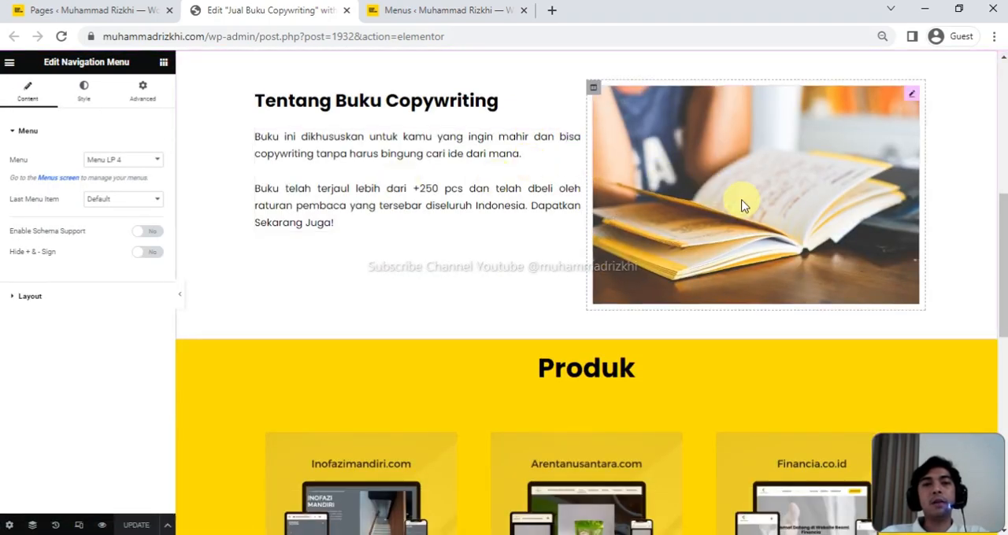
{"action": "scroll", "coordinate": [549, 351], "scroll_direction": "up", "scroll_amount": 8}
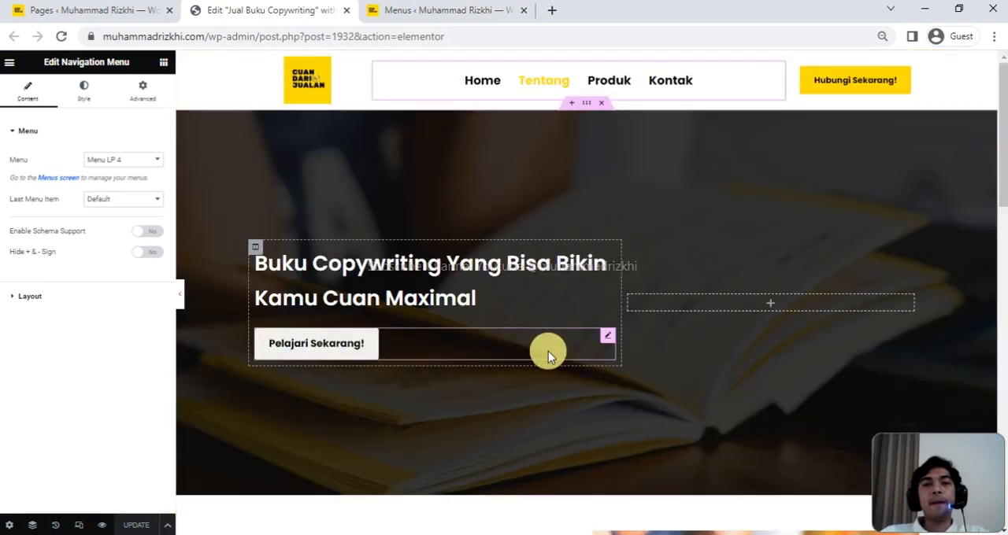
- Hide the editor panel to preview the full-width page and test the Produk and Kontak anchor links in the header menu
{"action": "left_click", "coordinate": [181, 298]}
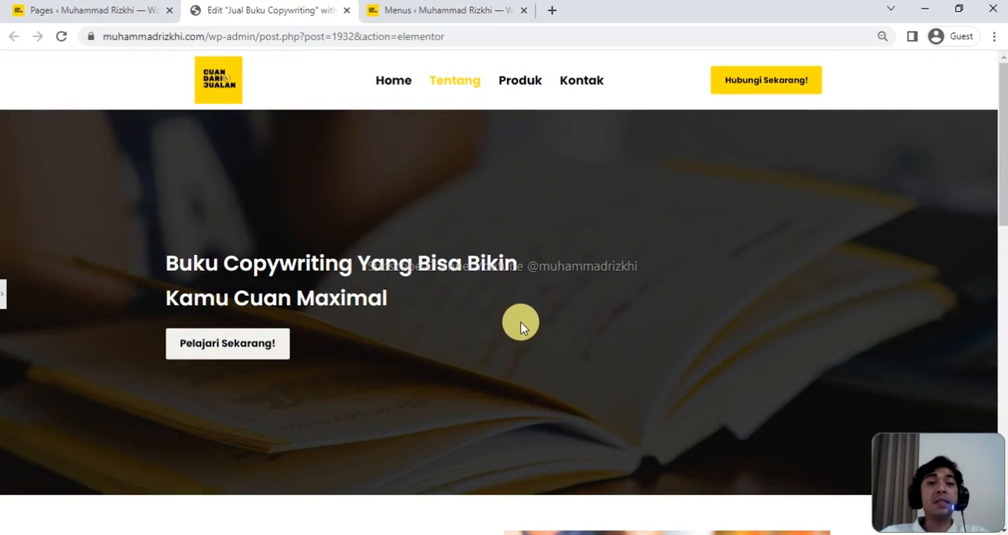
{"action": "left_click", "coordinate": [534, 86]}
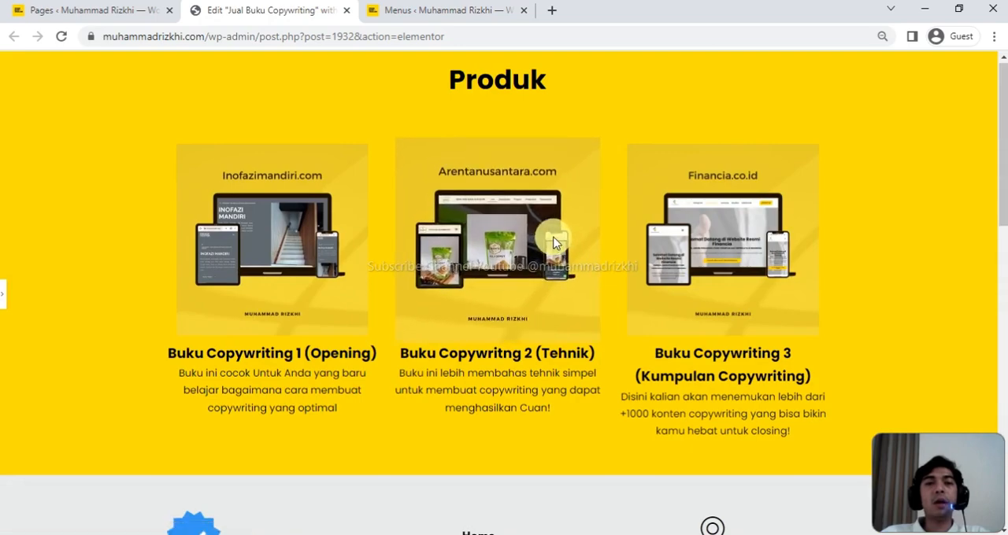
{"action": "scroll", "coordinate": [556, 239], "scroll_direction": "up", "scroll_amount": 10}
{"action": "left_click", "coordinate": [578, 86]}
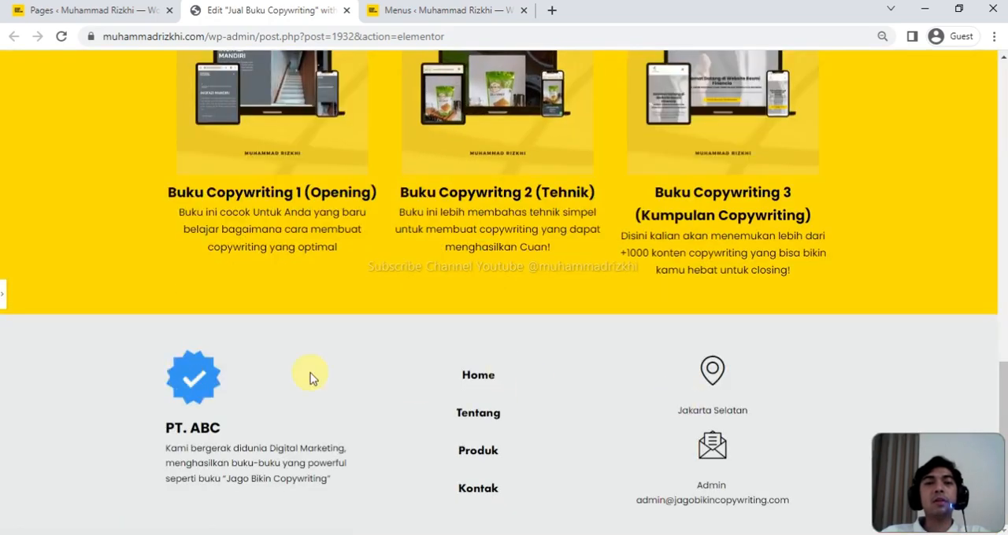
{"action": "left_click", "coordinate": [404, 366]}
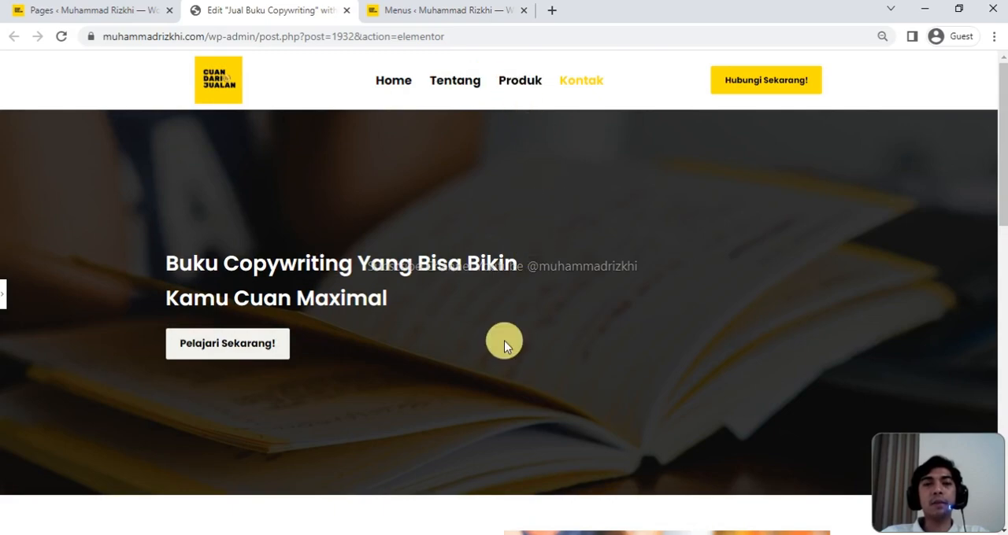
{"action": "scroll", "coordinate": [504, 340], "scroll_direction": "down", "scroll_amount": 5}
{"action": "scroll", "coordinate": [504, 340], "scroll_direction": "up", "scroll_amount": 5}
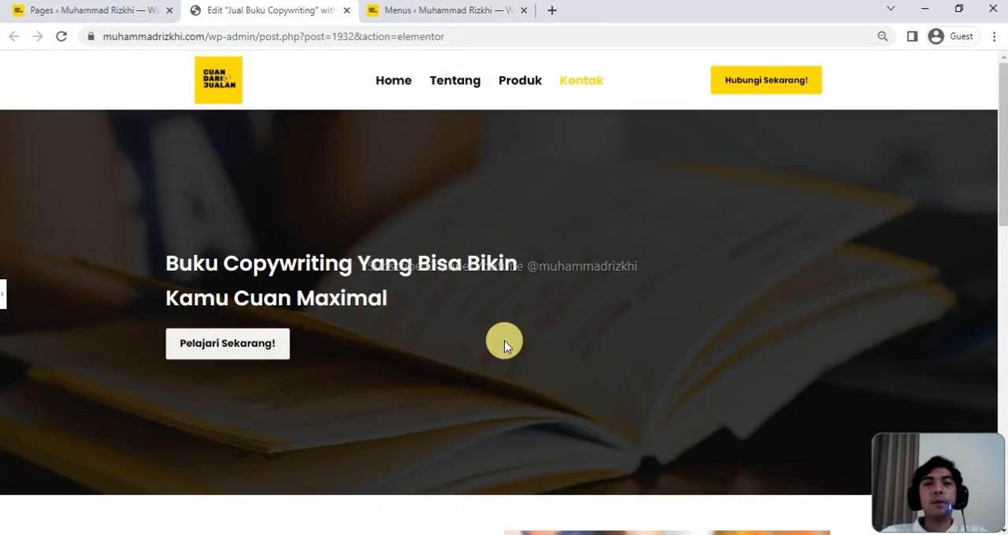